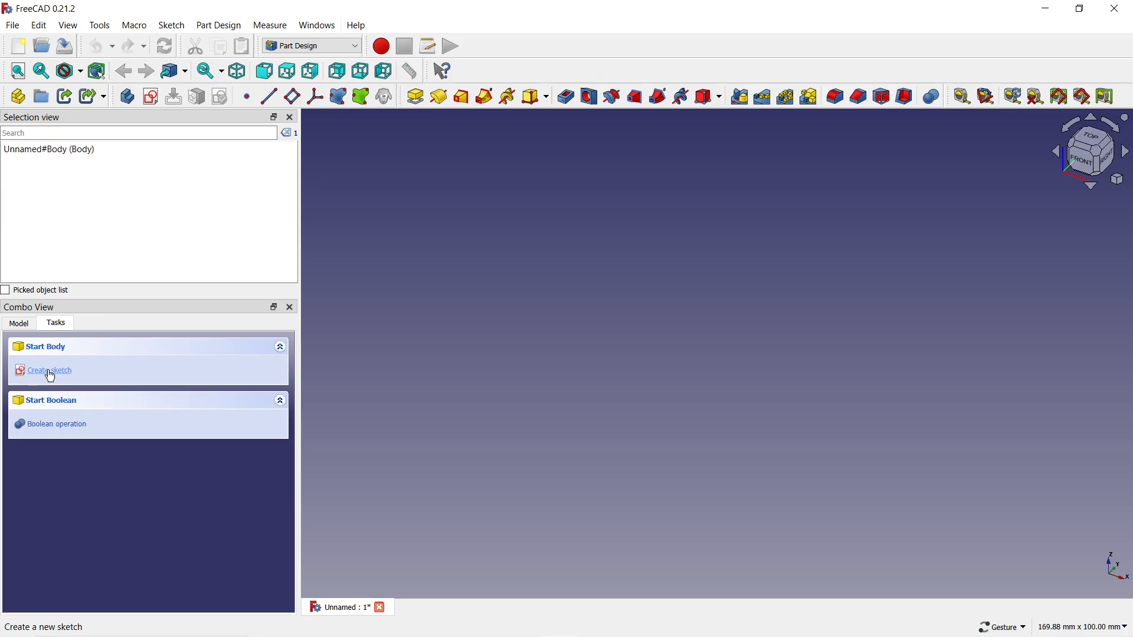
# - Create a new sketch in the body on the XY base plane
pyautogui.click(50, 376)
pyautogui.click(50, 414)
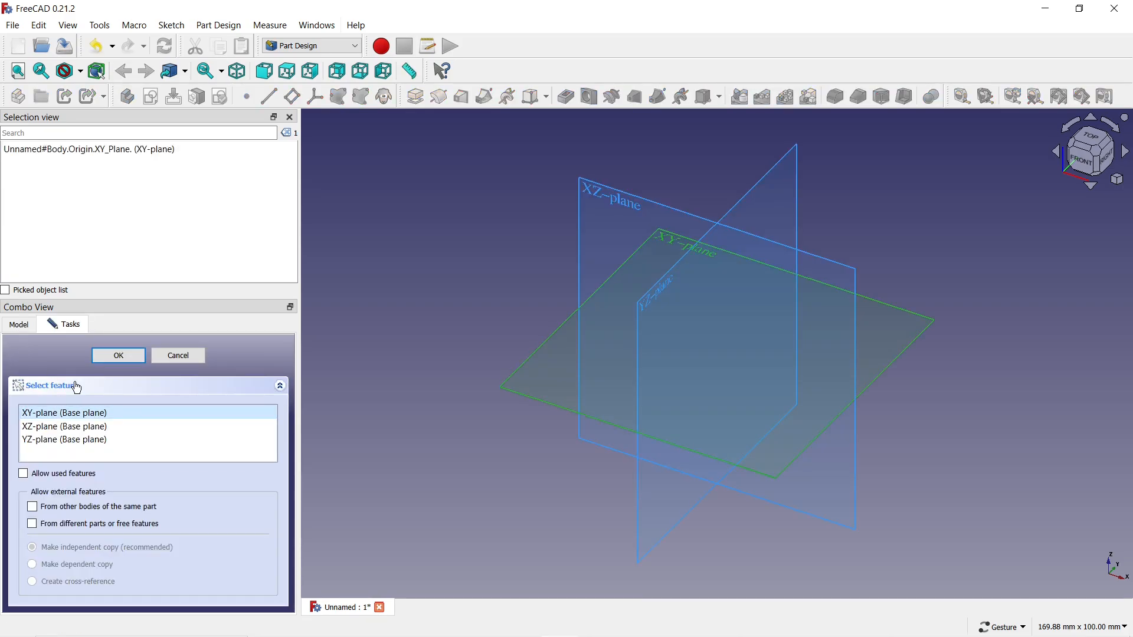
pyautogui.click(100, 358)
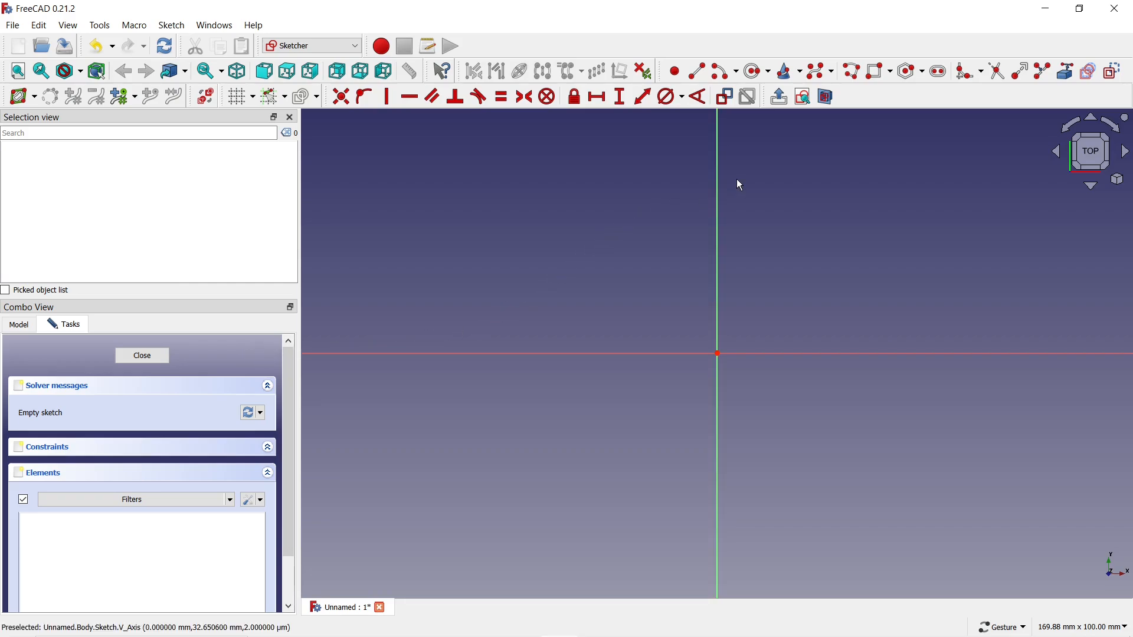
# - Sketch a centered rectangle about 50 mm wide and 32.5 mm high with its center on the origin
pyautogui.click(892, 75)
pyautogui.click(891, 109)
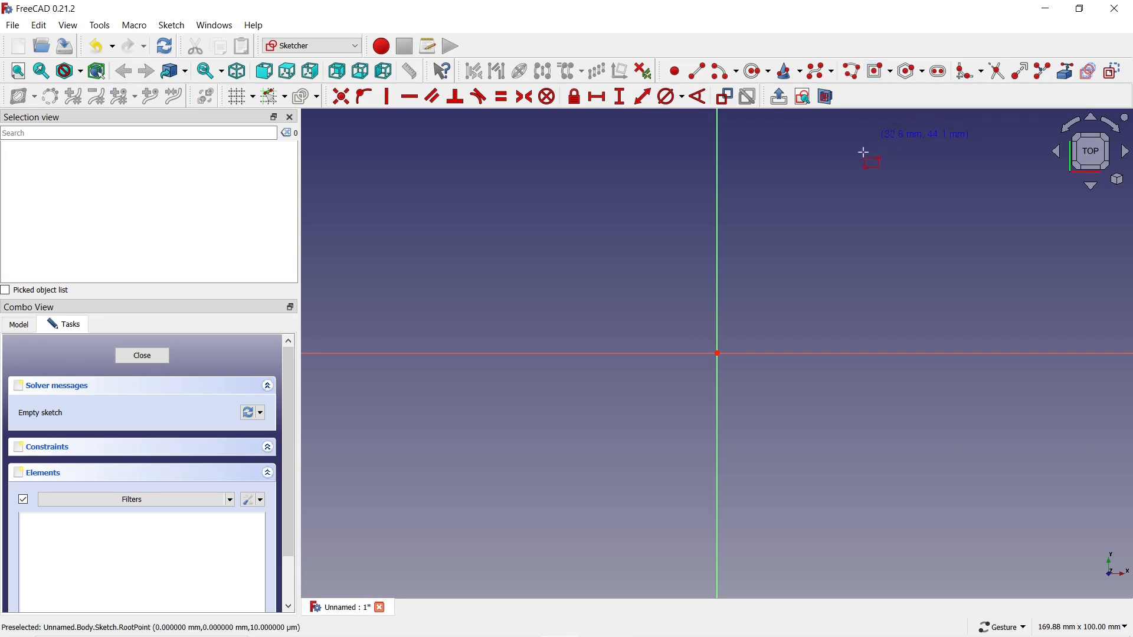
pyautogui.click(718, 354)
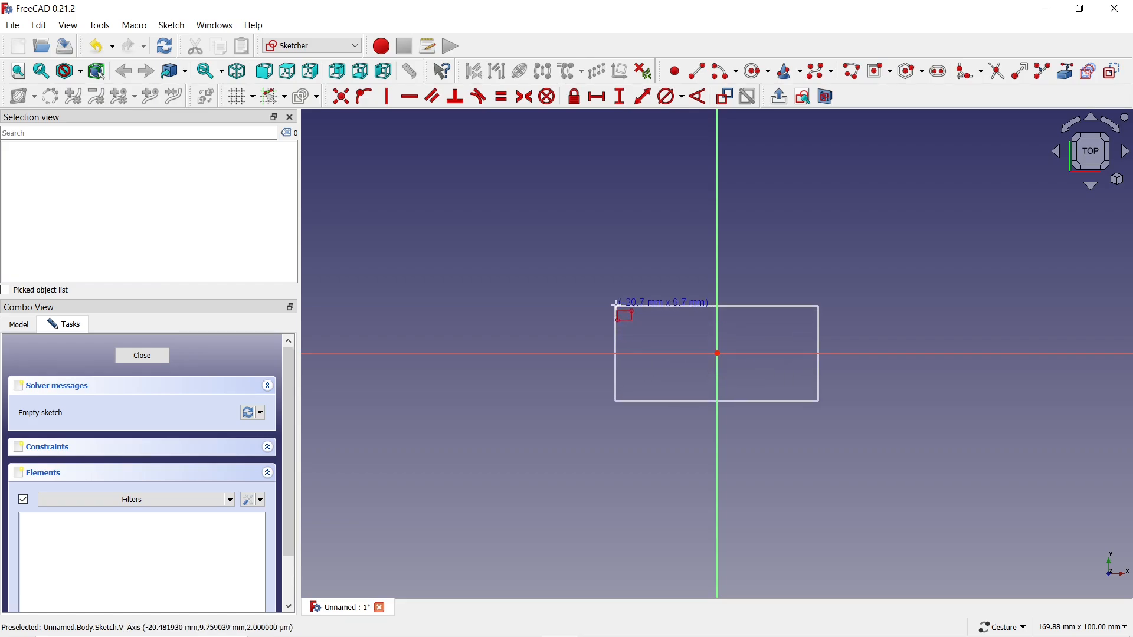
pyautogui.click(595, 275)
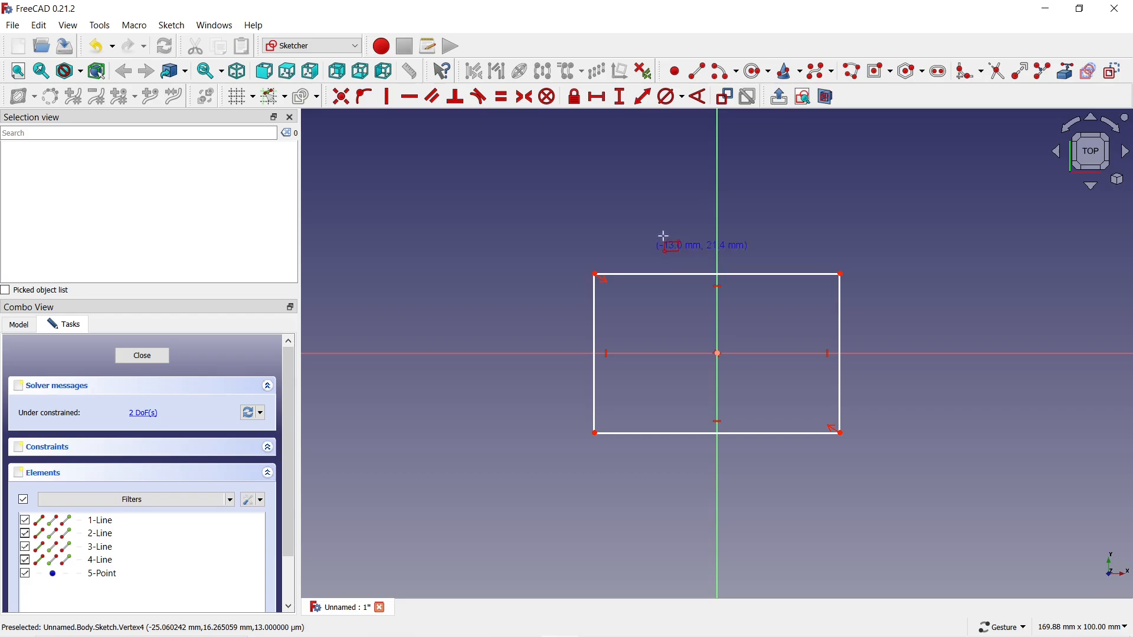
# - Constrain the rectangle to a width of 50 mm and a height of 30 mm, and close the sketch
pyautogui.click(599, 98)
pyautogui.click(640, 275)
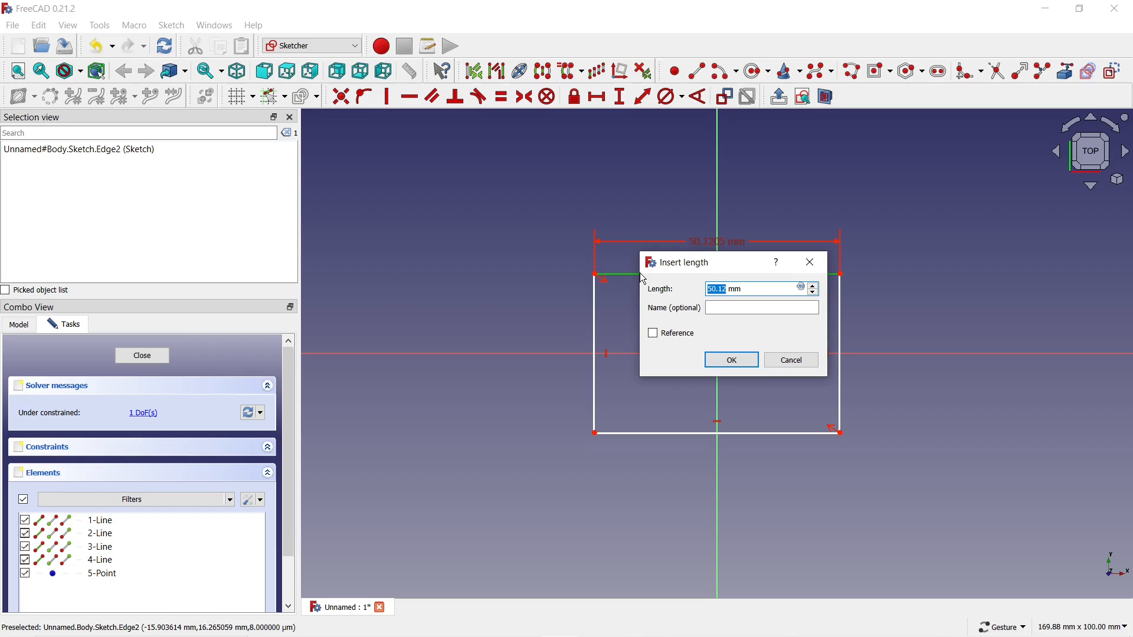
pyautogui.write('50')
pyautogui.click(731, 360)
pyautogui.click(620, 98)
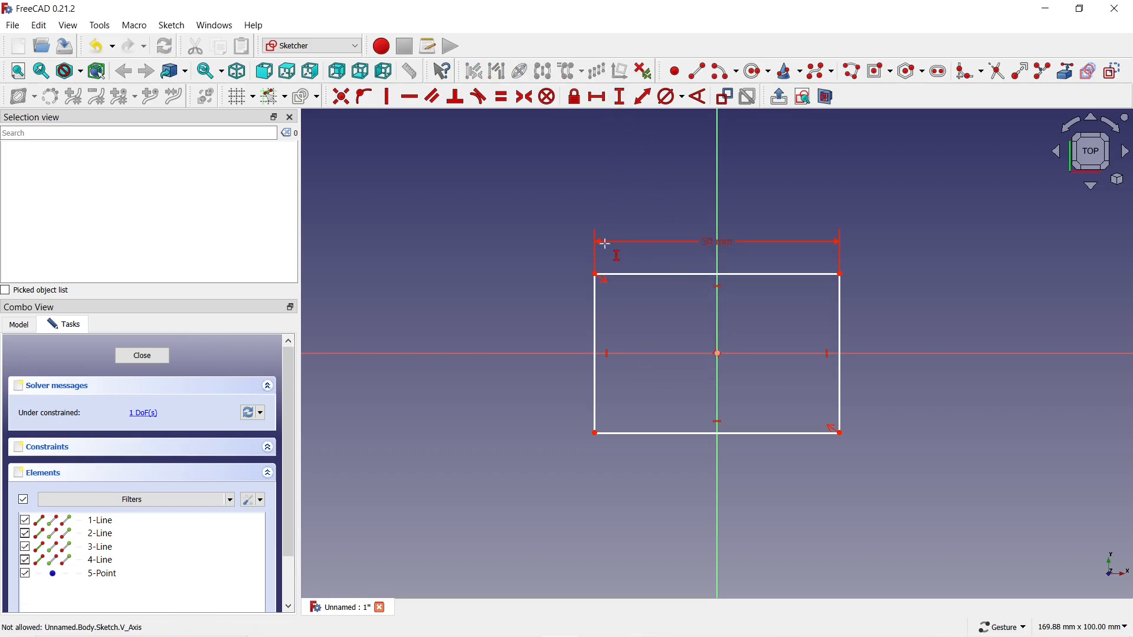
pyautogui.click(595, 295)
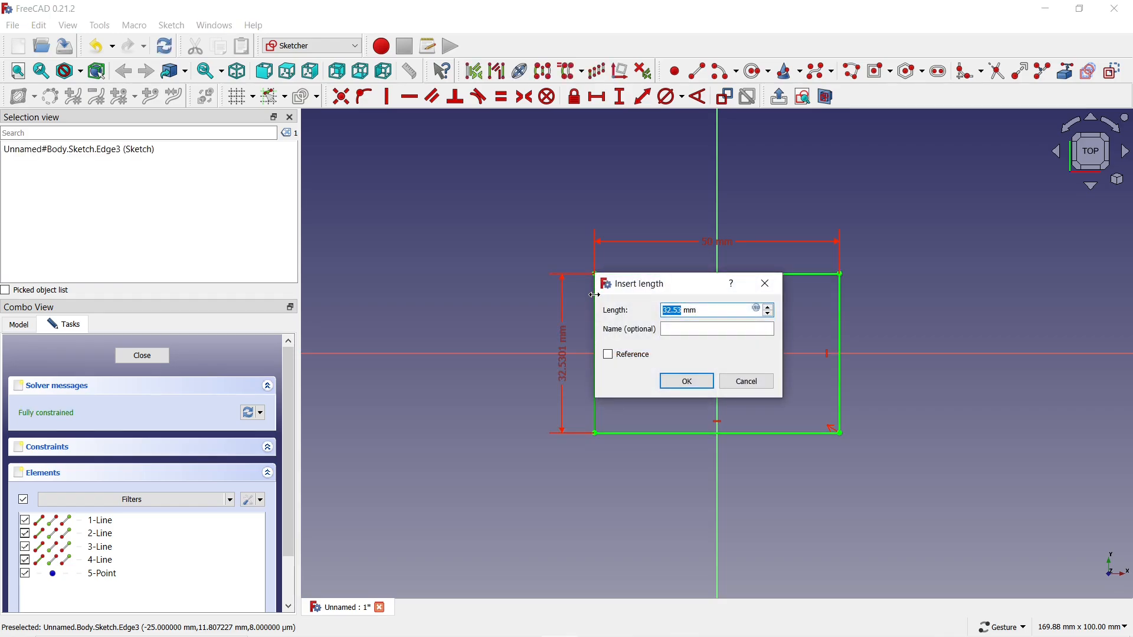
pyautogui.write('30')
pyautogui.click(679, 381)
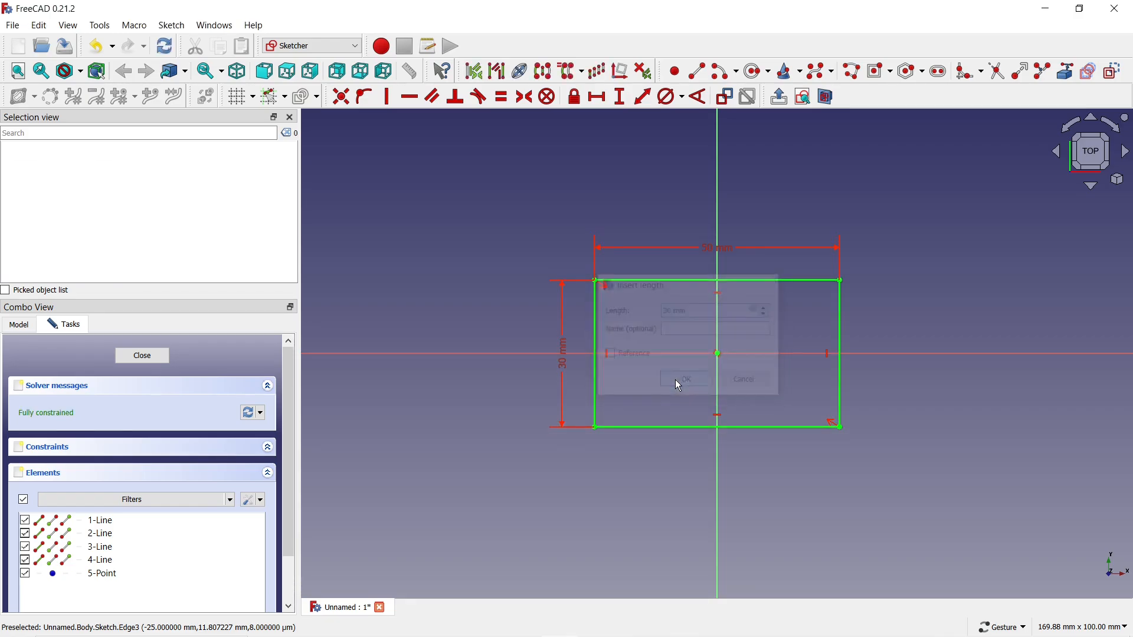
pyautogui.click(147, 356)
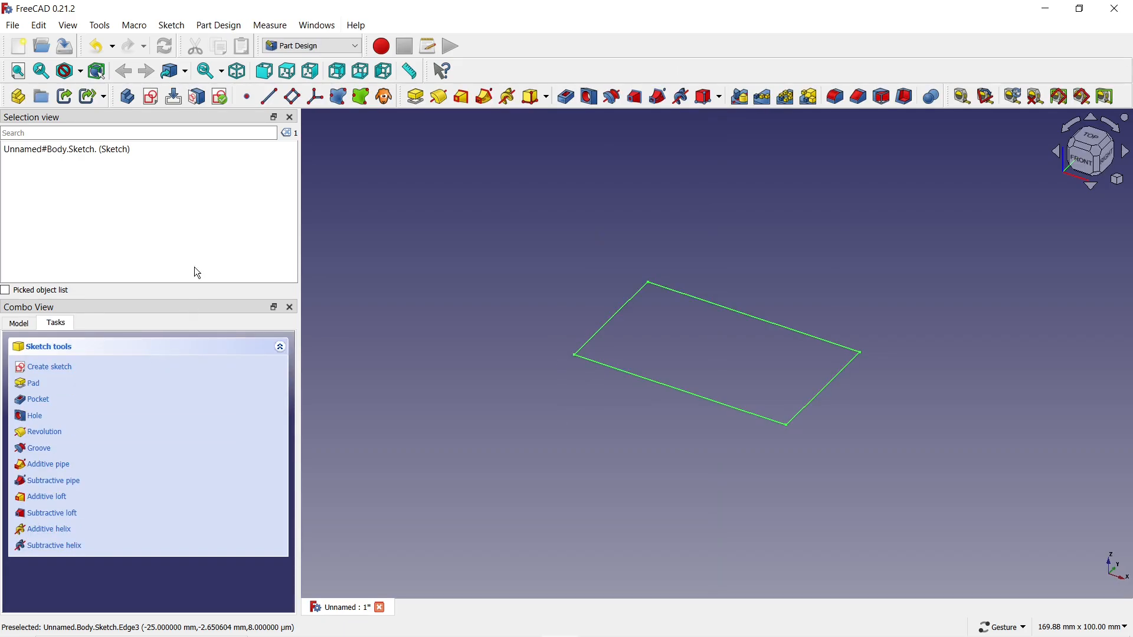
# - Create a second sketch in the body on the XZ base plane
pyautogui.click(153, 97)
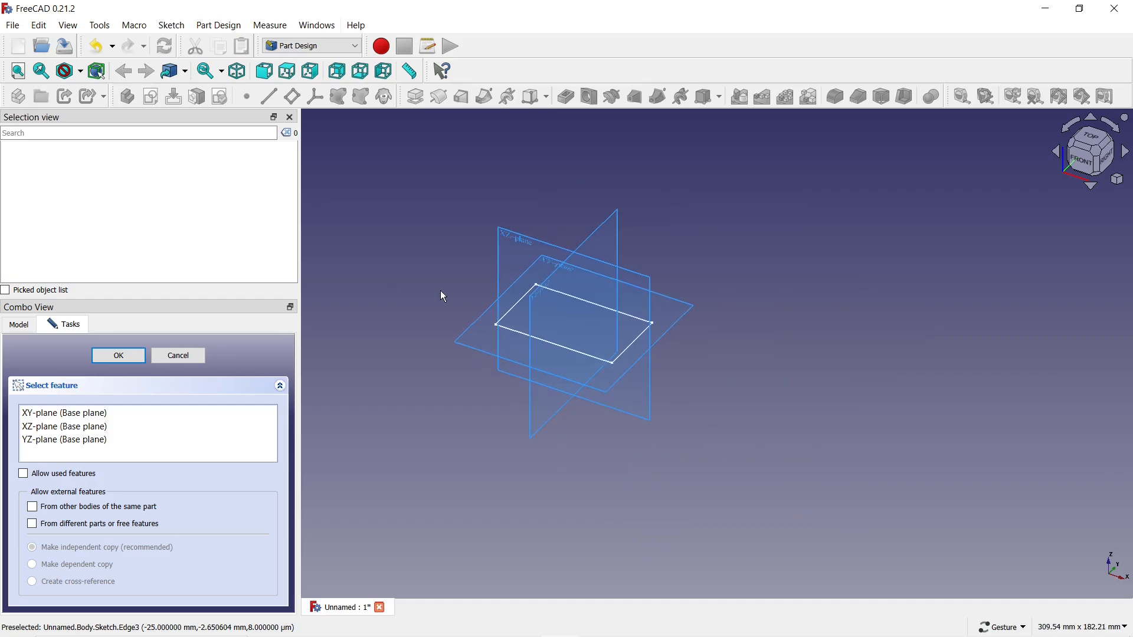
pyautogui.moveTo(553, 200); pyautogui.dragTo(645, 455)
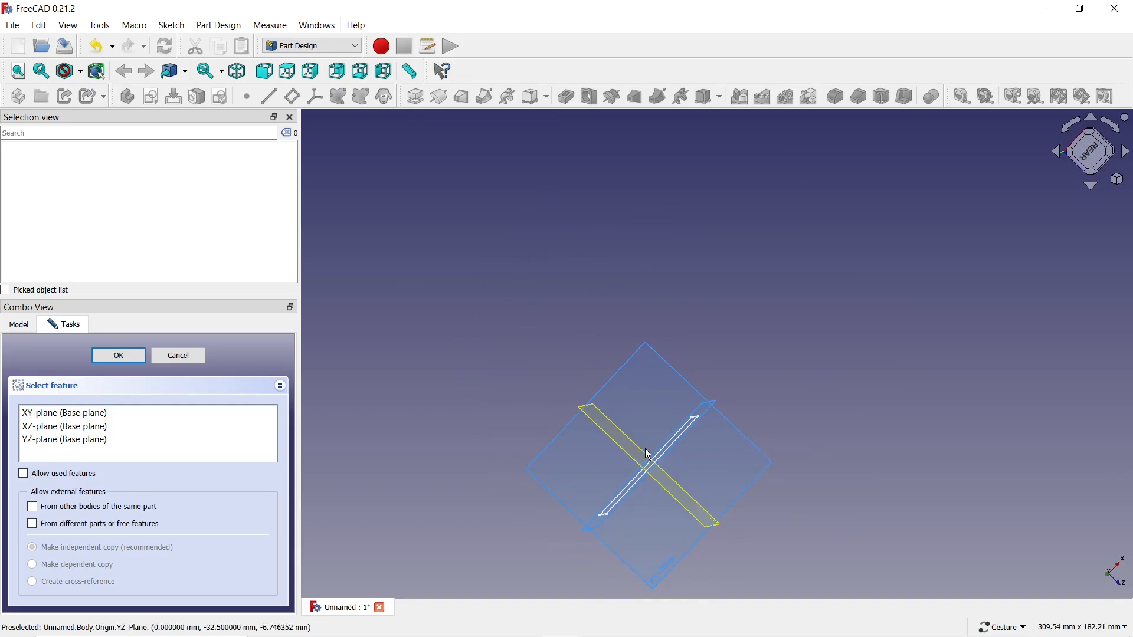
pyautogui.click(558, 434)
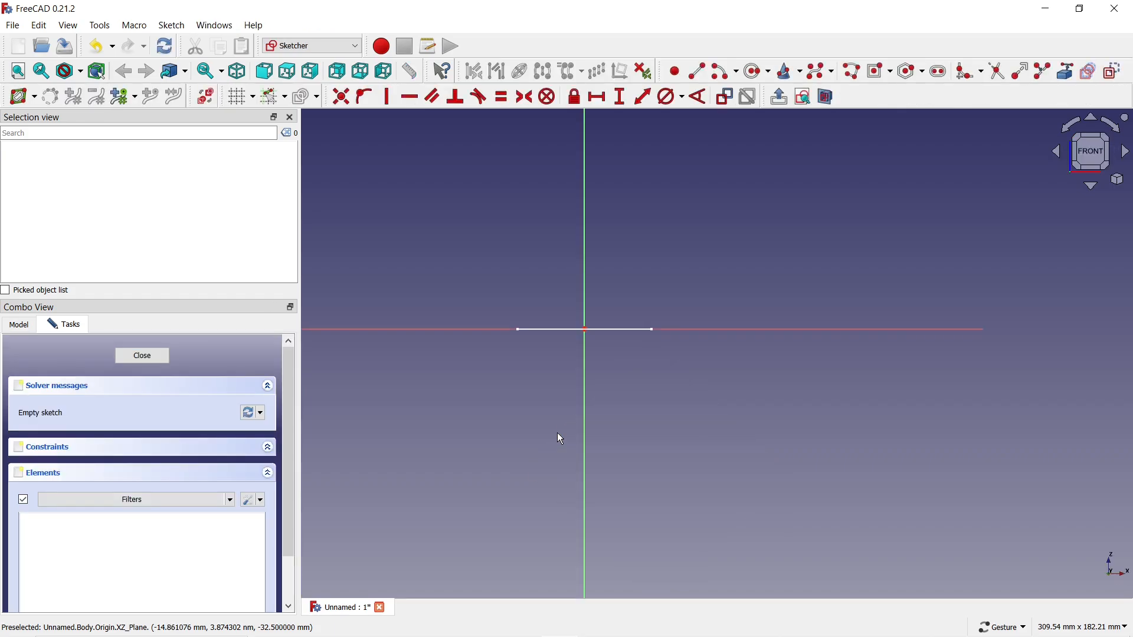
# - Draw a polyline from the origin up along the vertical axis, followed by a tangent quarter arc with a radius of about 57 mm
pyautogui.scroll(-2, 545, 427)
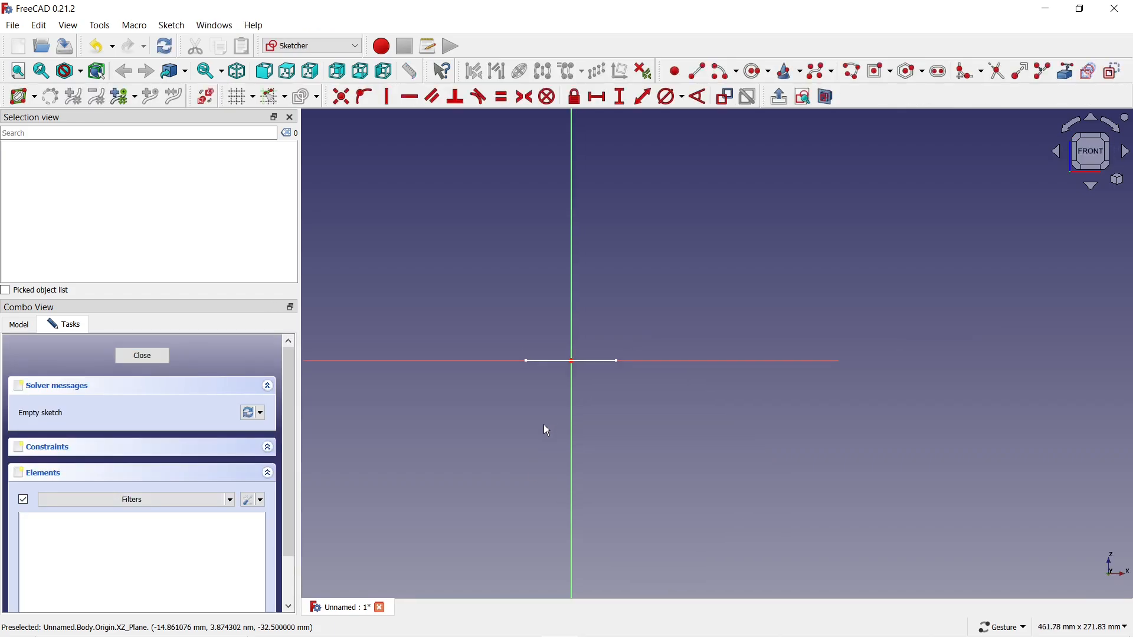
pyautogui.click(855, 76)
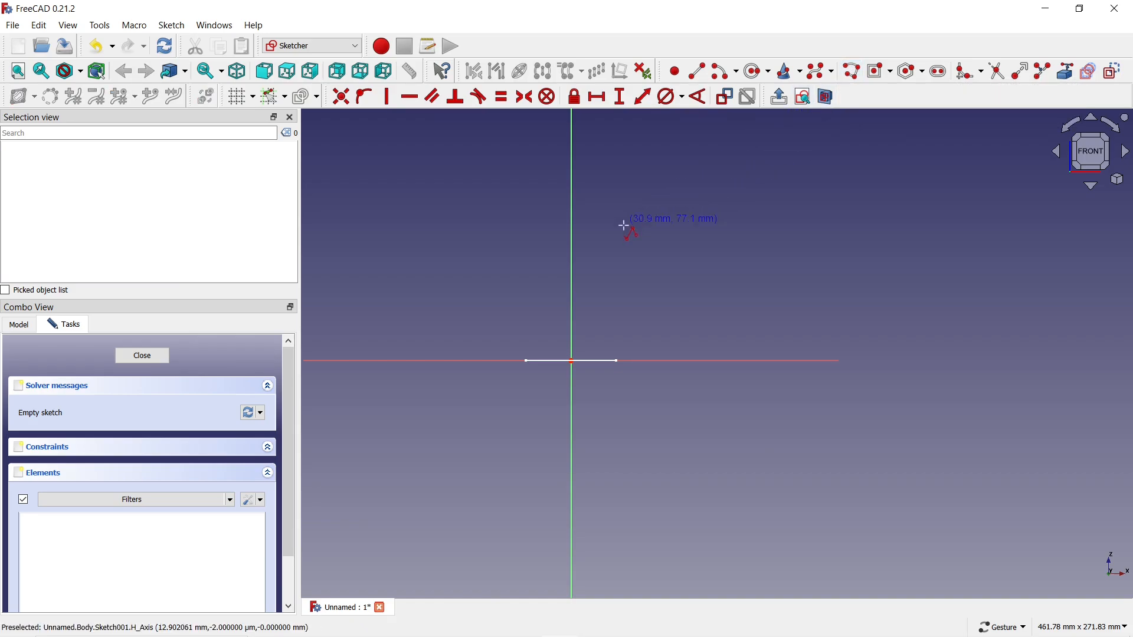
pyautogui.click(571, 360)
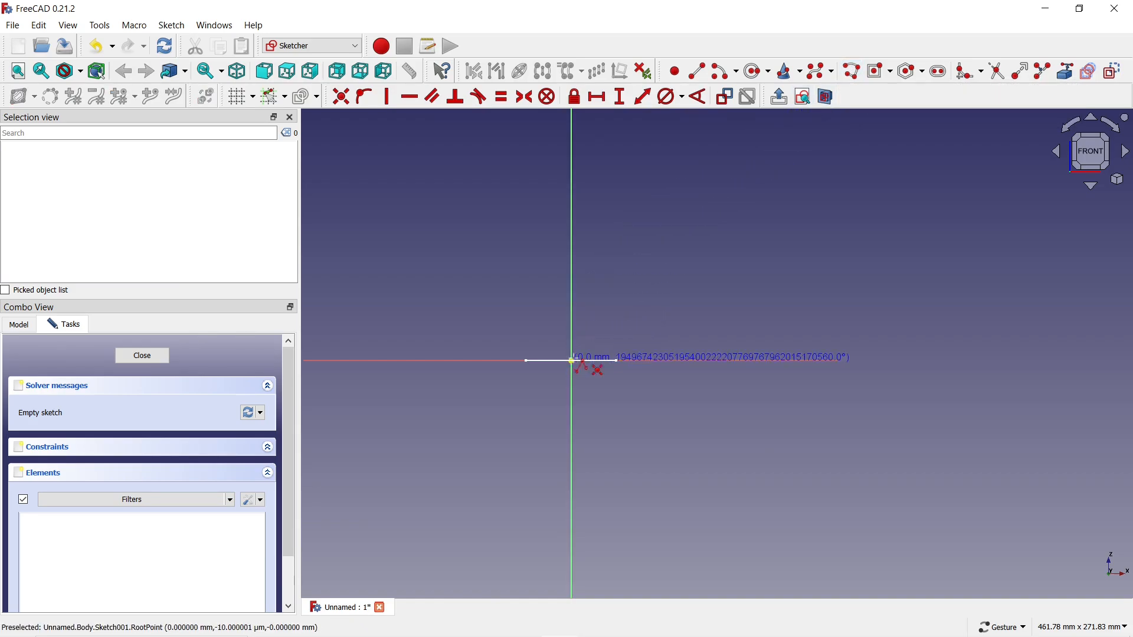
pyautogui.click(572, 196)
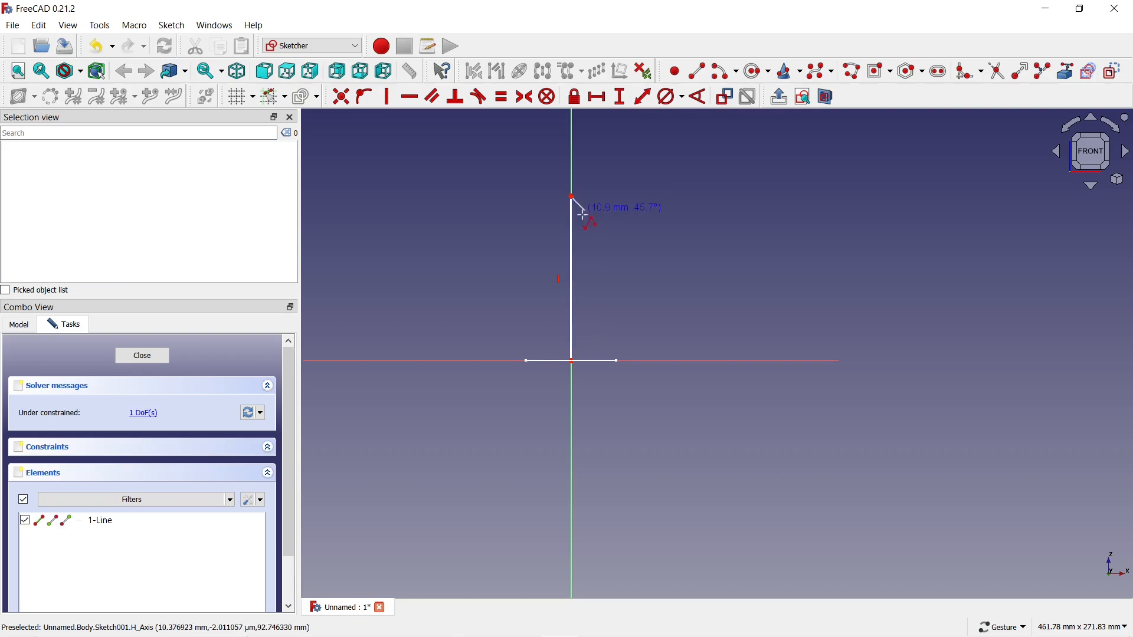
pyautogui.scroll(-2, 513, 384)
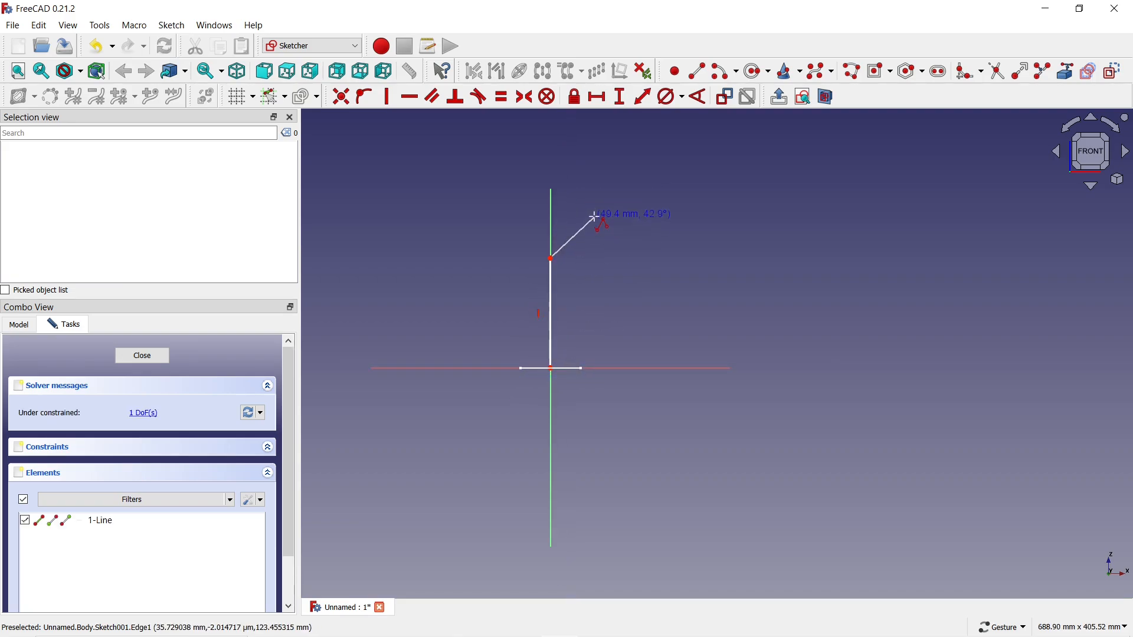
pyautogui.press('m')
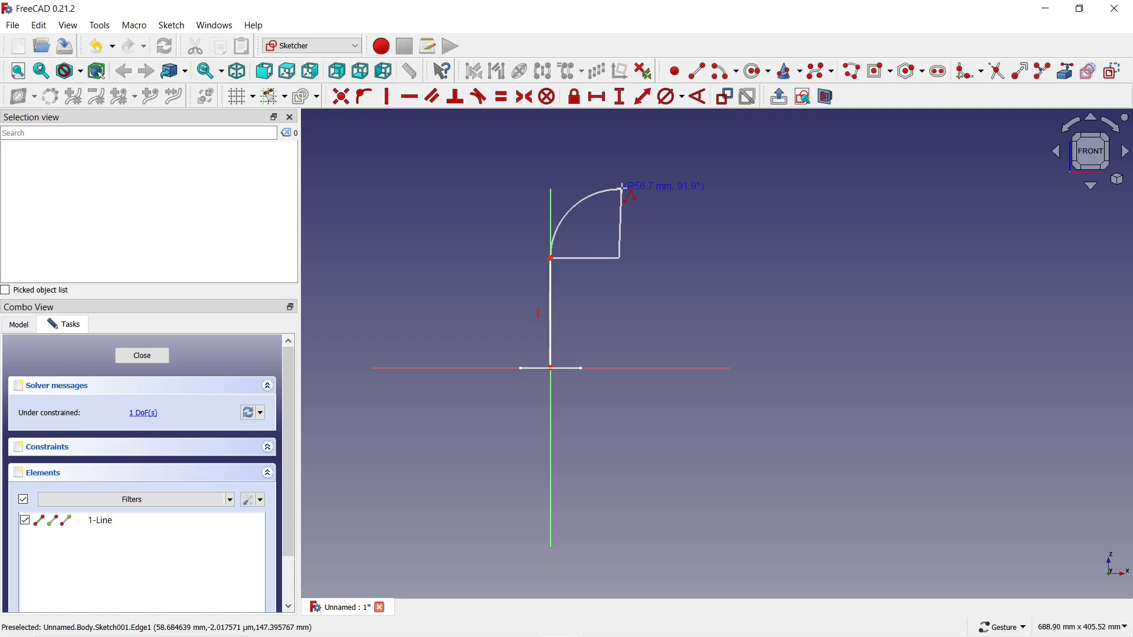
pyautogui.click(624, 189)
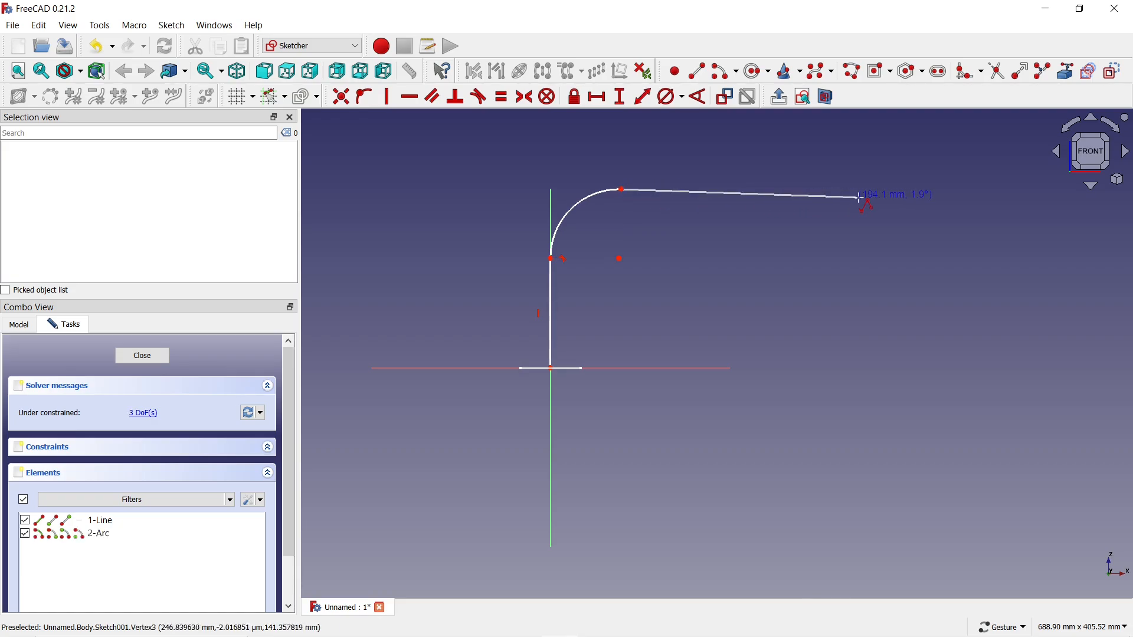
# - Continue the polyline with a nearly horizontal line, a second tangent arc turning downward, and a line ending just above the horizontal axis
pyautogui.click(884, 199)
pyautogui.press('m')
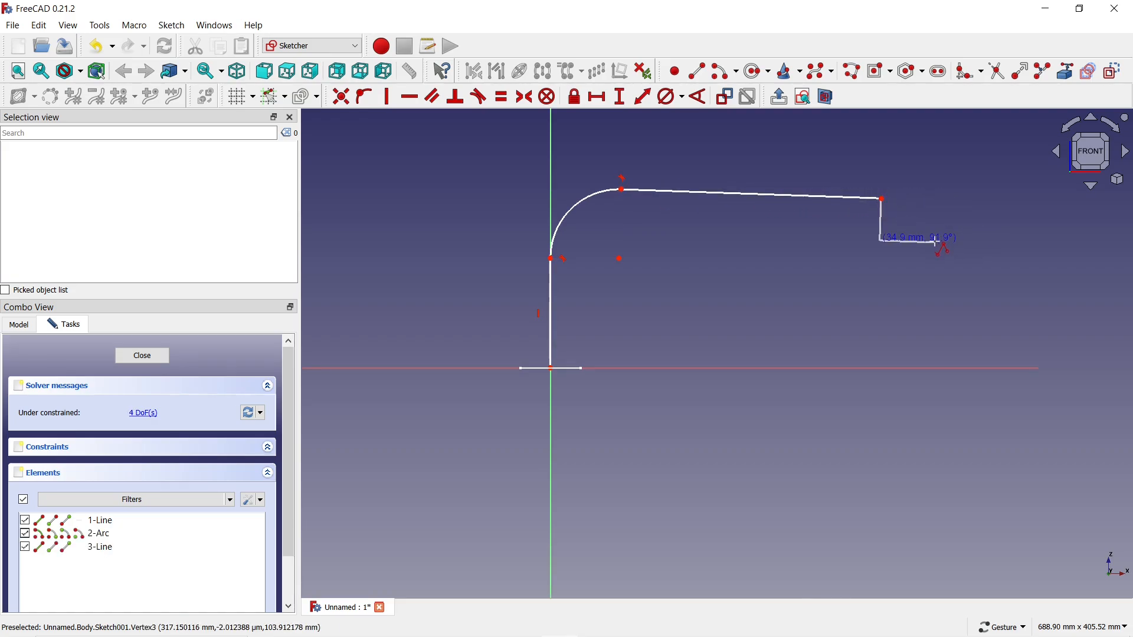
pyautogui.click(941, 259)
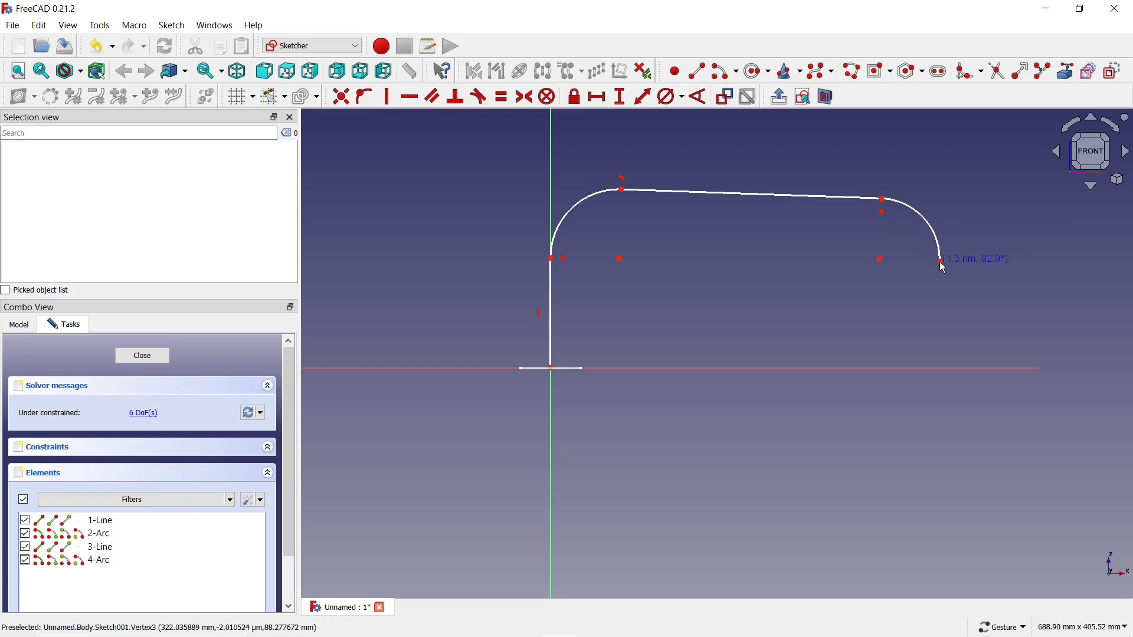
pyautogui.click(937, 355)
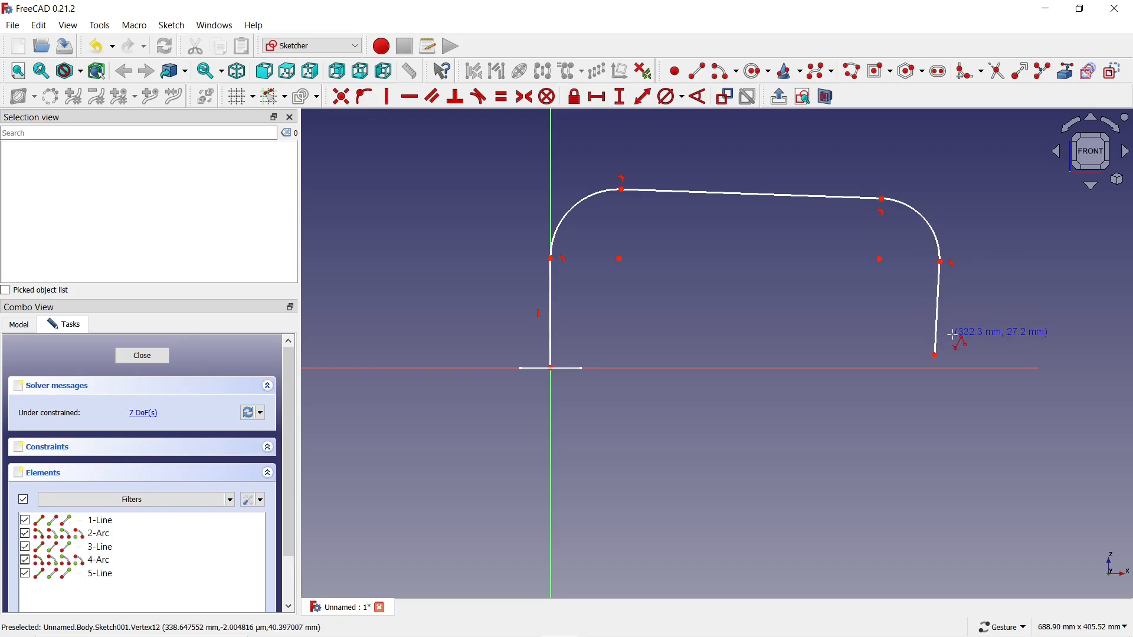
pyautogui.press('Escape')
# - Constrain the free lower endpoint of the polyline's last line onto the horizontal axis
pyautogui.click(935, 356)
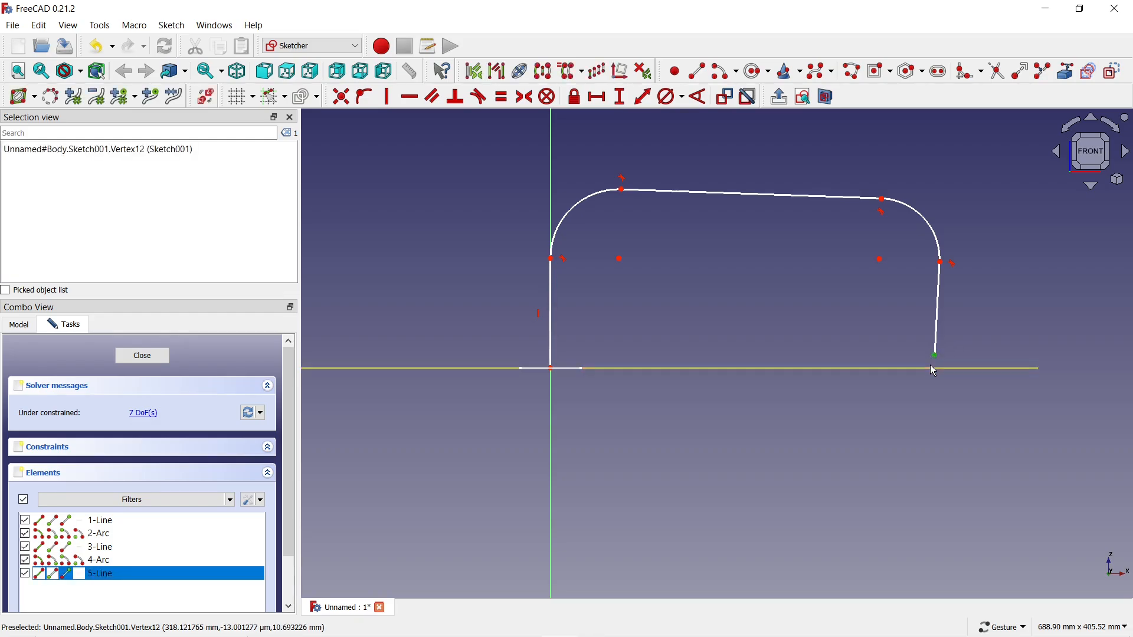
pyautogui.click(926, 368)
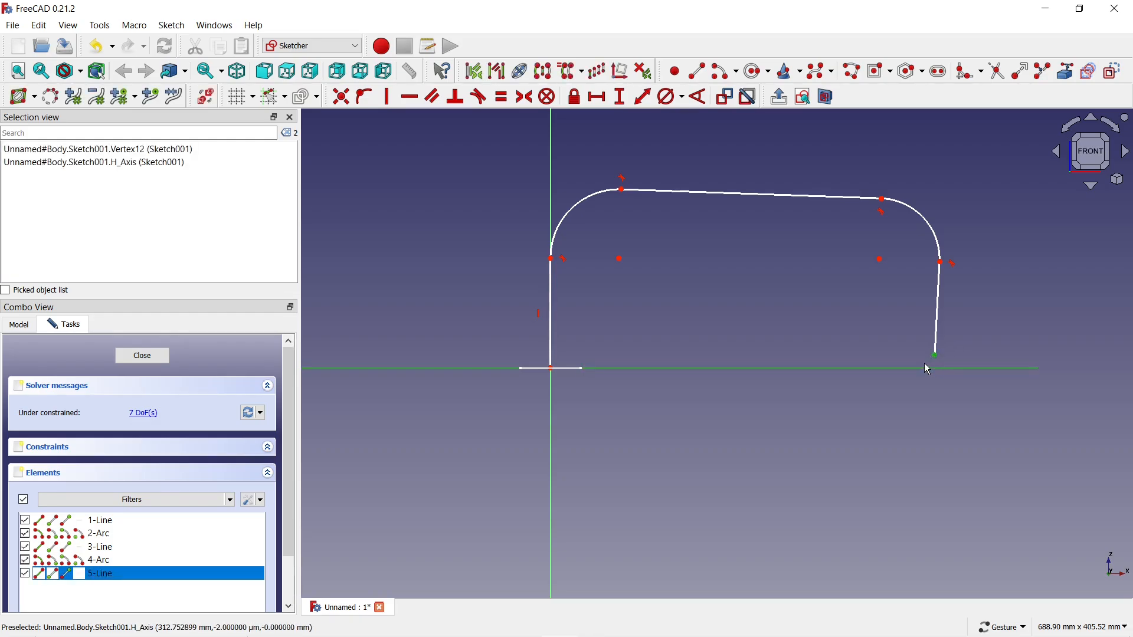
pyautogui.click(362, 104)
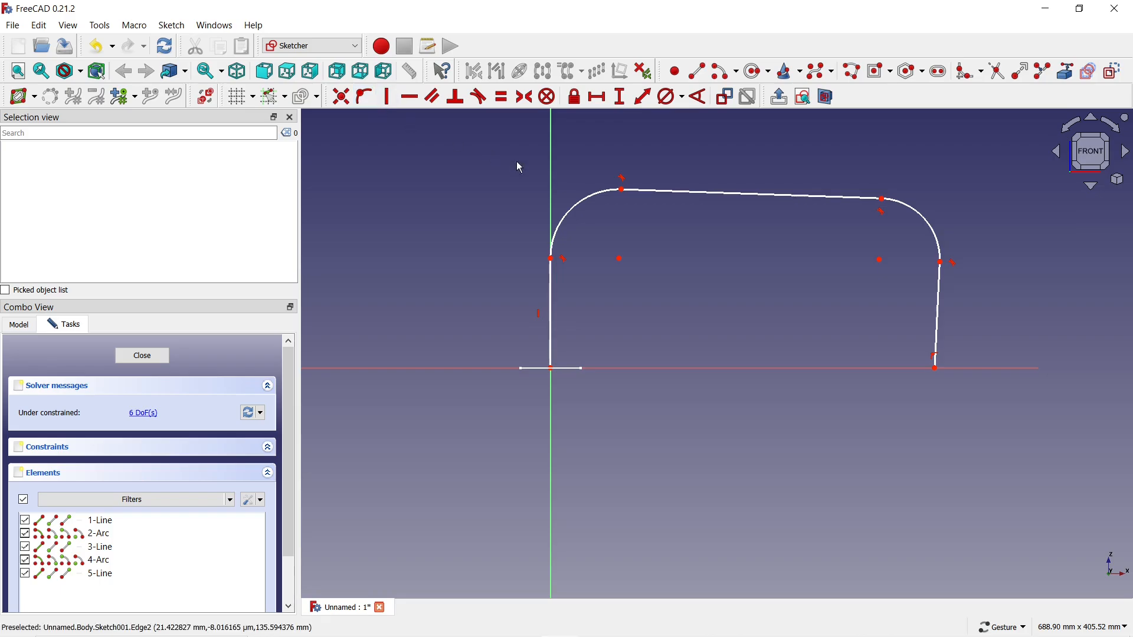
# - Constrain the polyline's last line to vertical and the upper line between the two arcs to horizontal
pyautogui.click(937, 310)
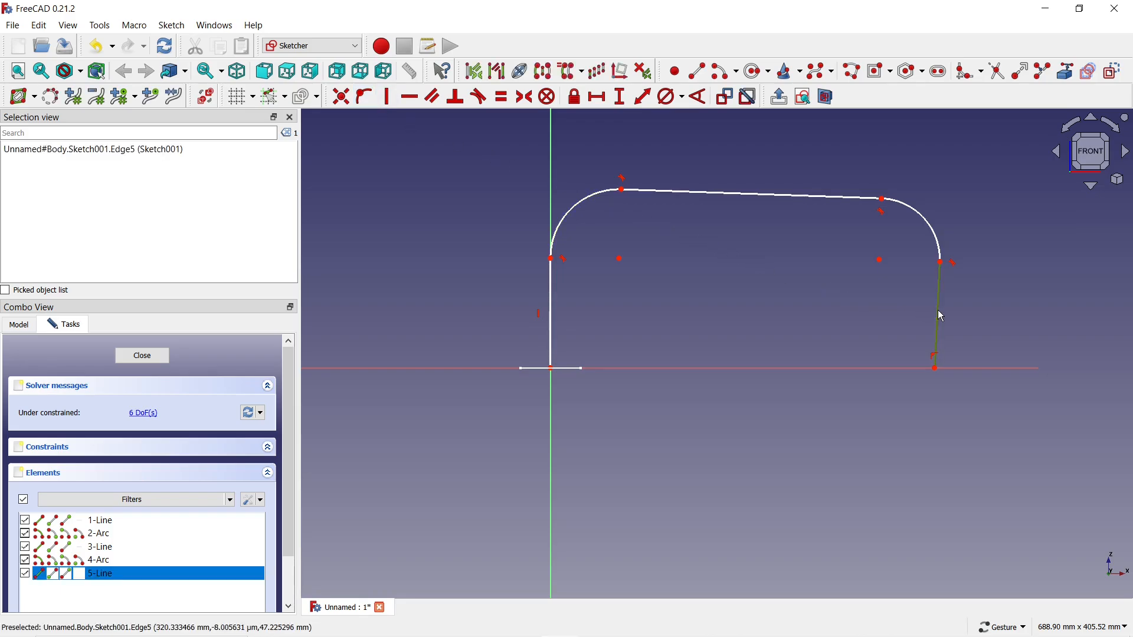
pyautogui.click(384, 102)
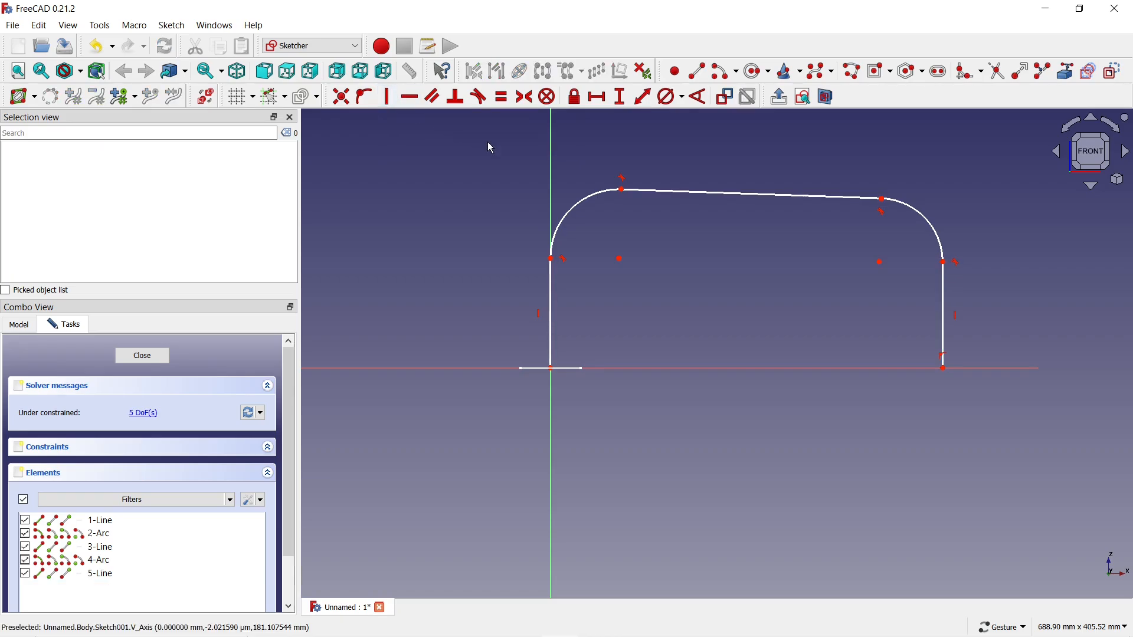
pyautogui.click(656, 192)
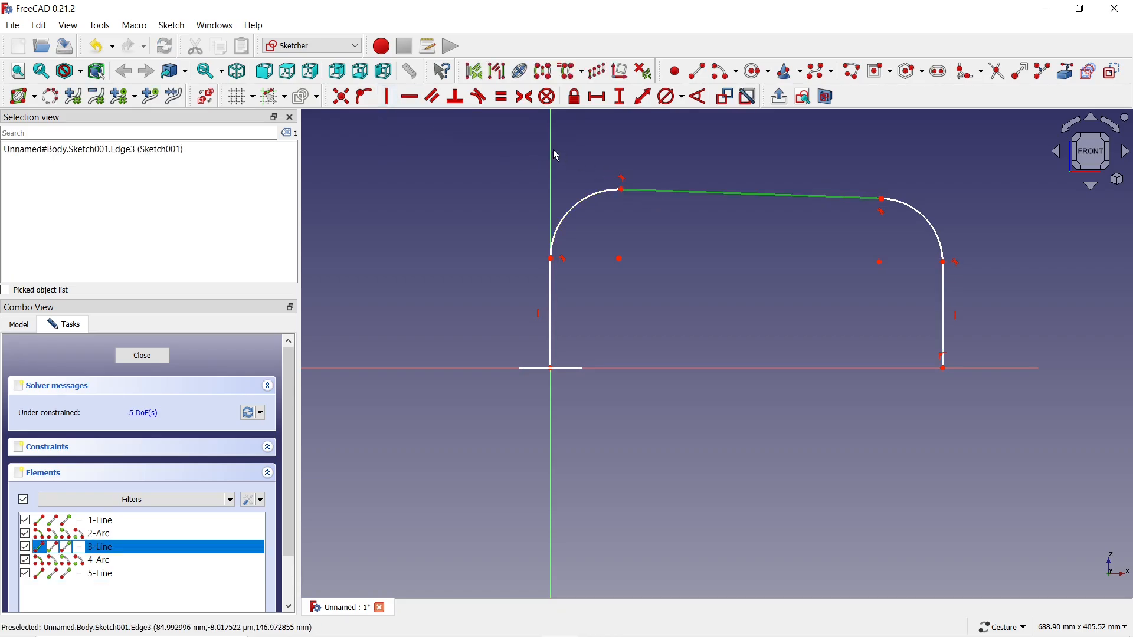
pyautogui.click(410, 97)
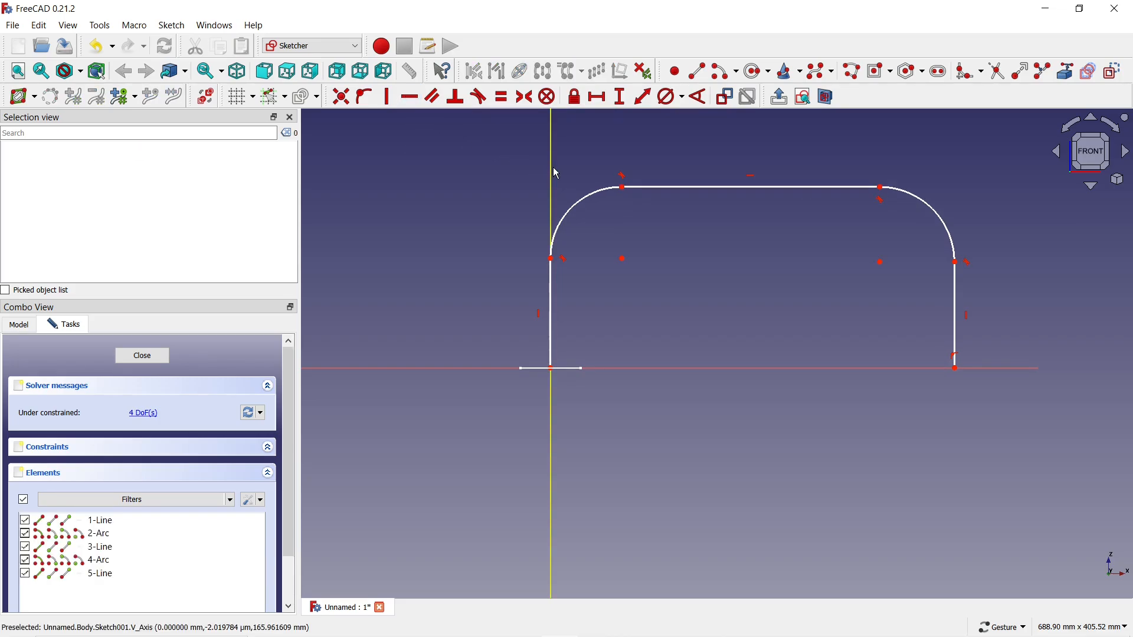
# - Constrain both arcs of the path together to an equal diameter of 110 mm
pyautogui.click(602, 194)
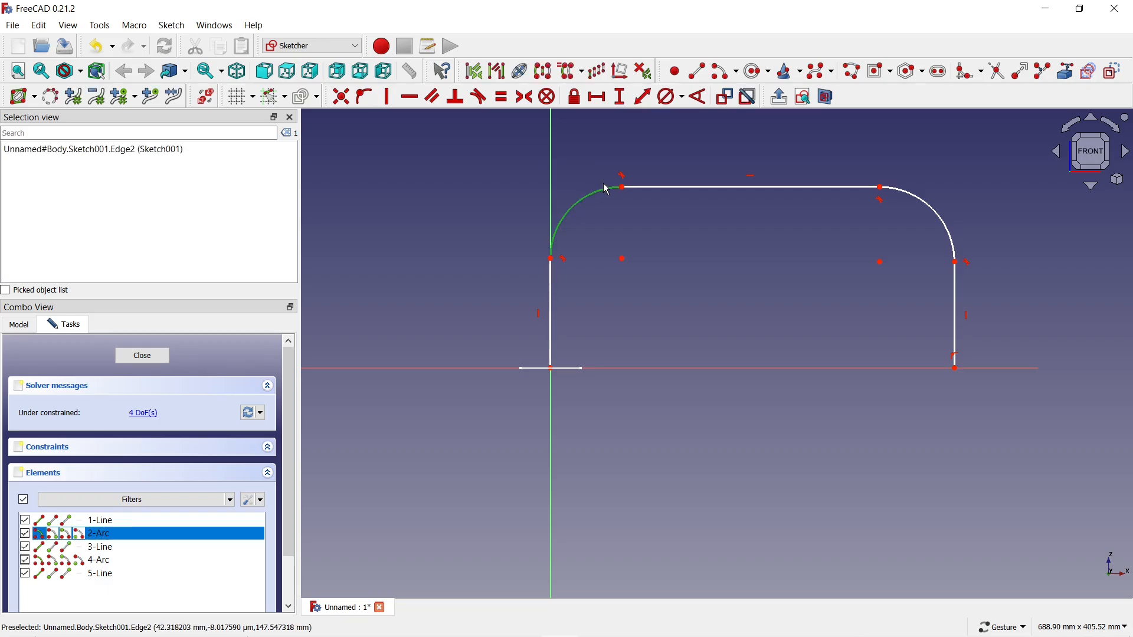
pyautogui.click(913, 198)
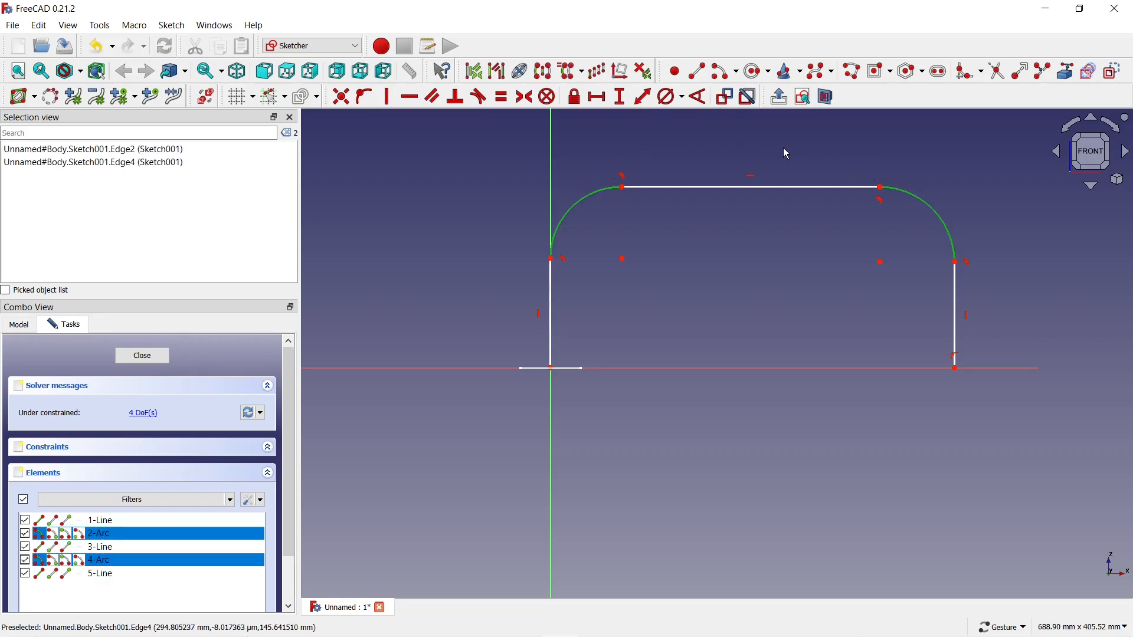
pyautogui.click(664, 96)
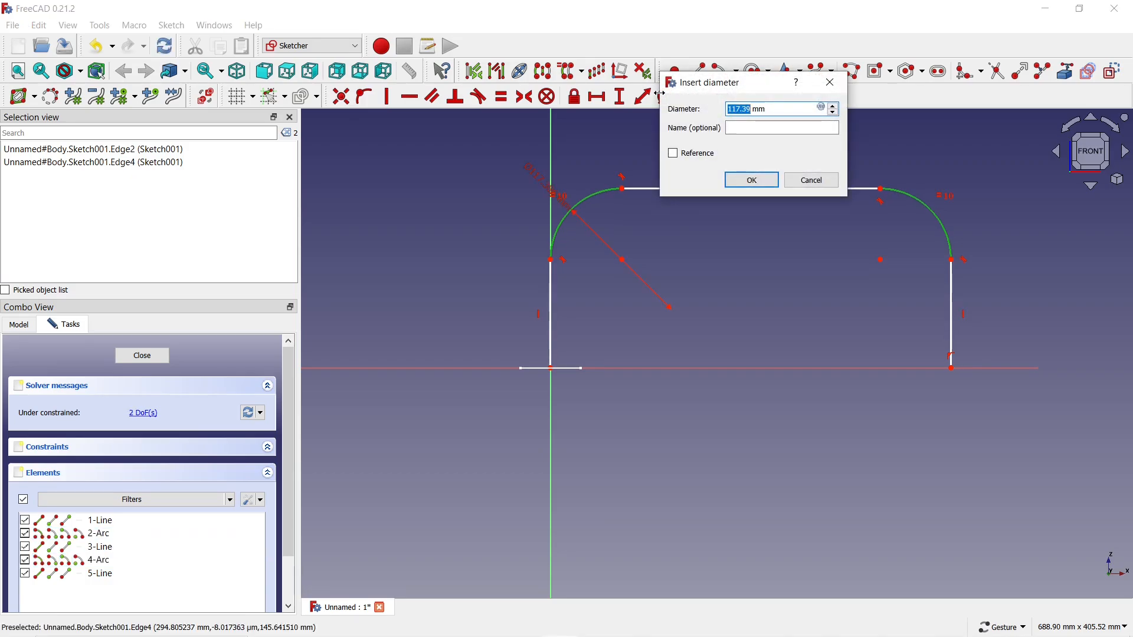
pyautogui.write('110')
pyautogui.press('Return')
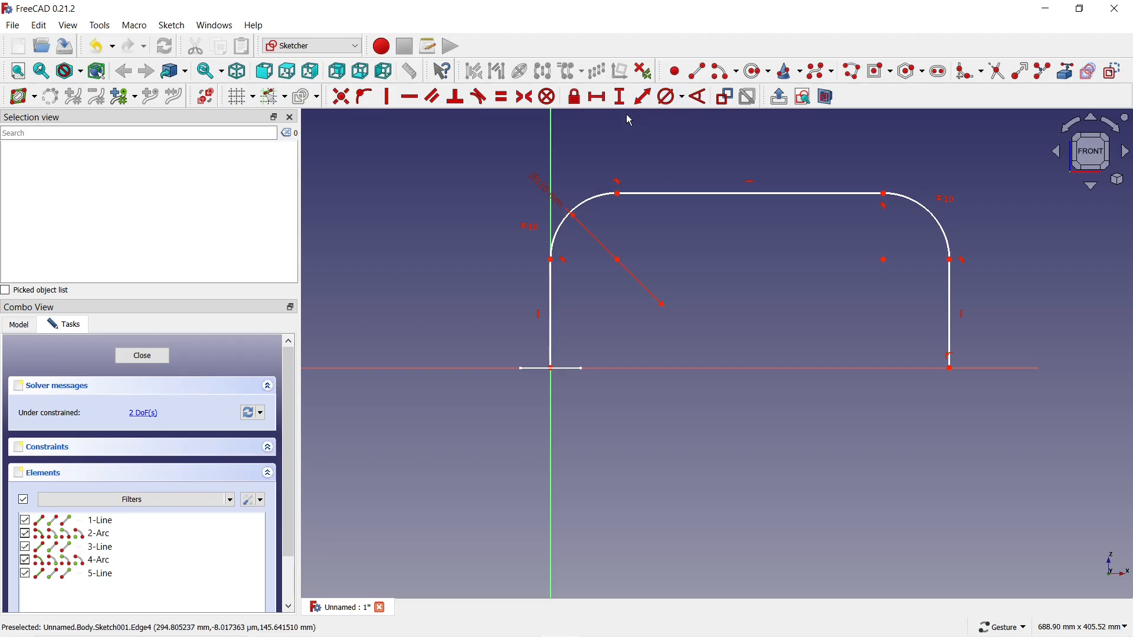
# - Constrain the horizontal distance between the path's two lower endpoints to 330 mm and place the dimension below the path
pyautogui.click(598, 98)
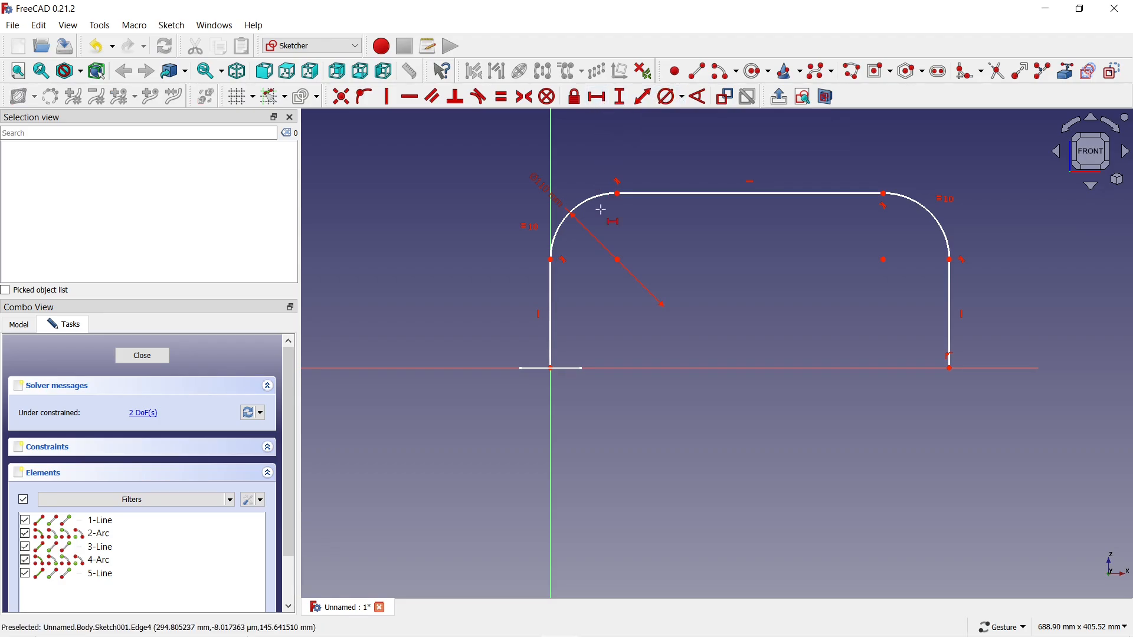
pyautogui.click(552, 368)
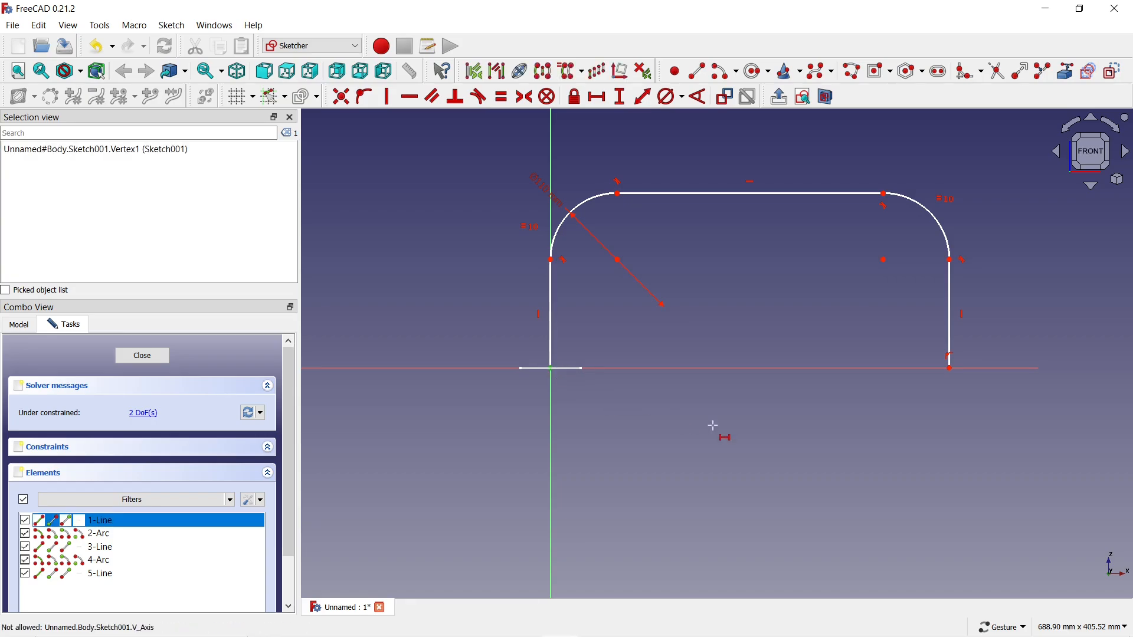
pyautogui.click(949, 369)
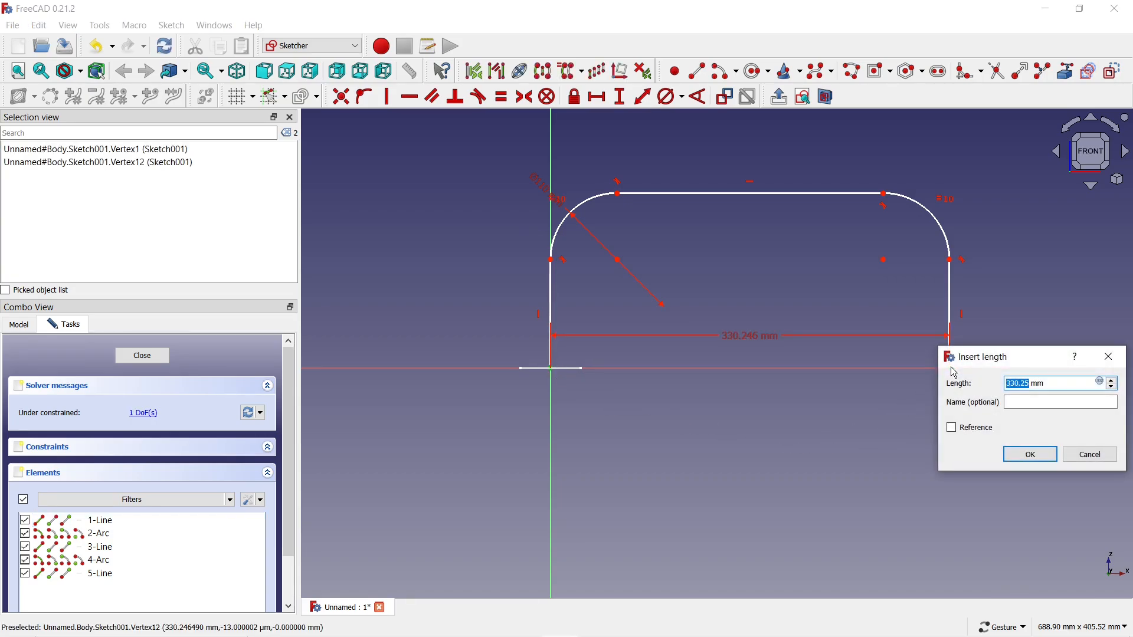
pyautogui.write('330')
pyautogui.press('Return')
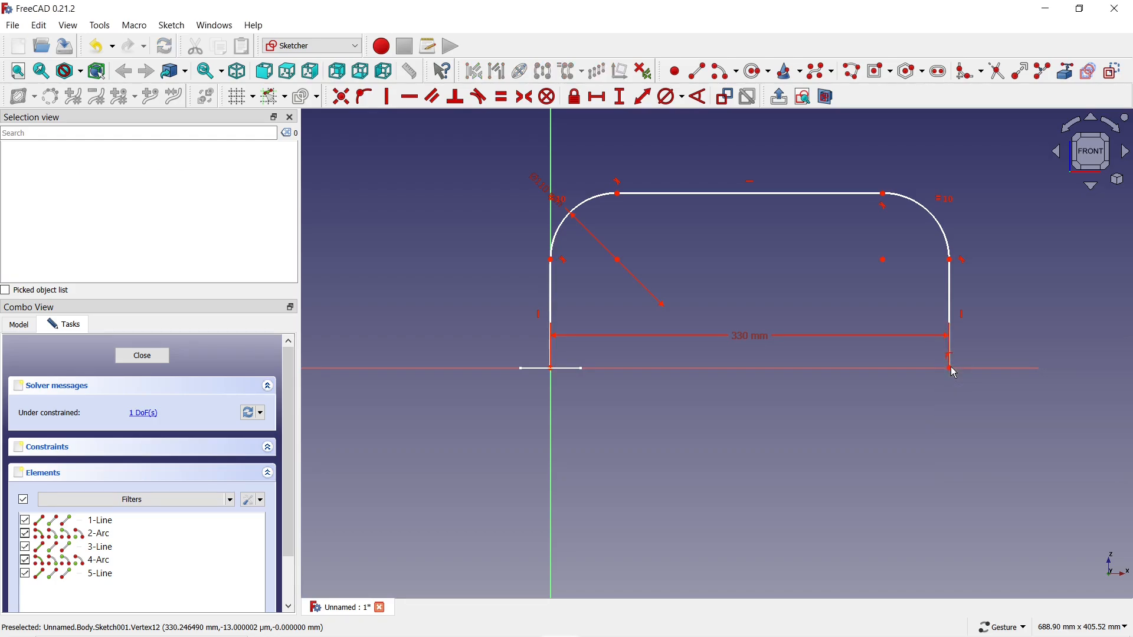
pyautogui.moveTo(754, 341)
pyautogui.mouseDown()
pyautogui.moveTo(743, 338)
pyautogui.moveTo(741, 414)
pyautogui.mouseUp()
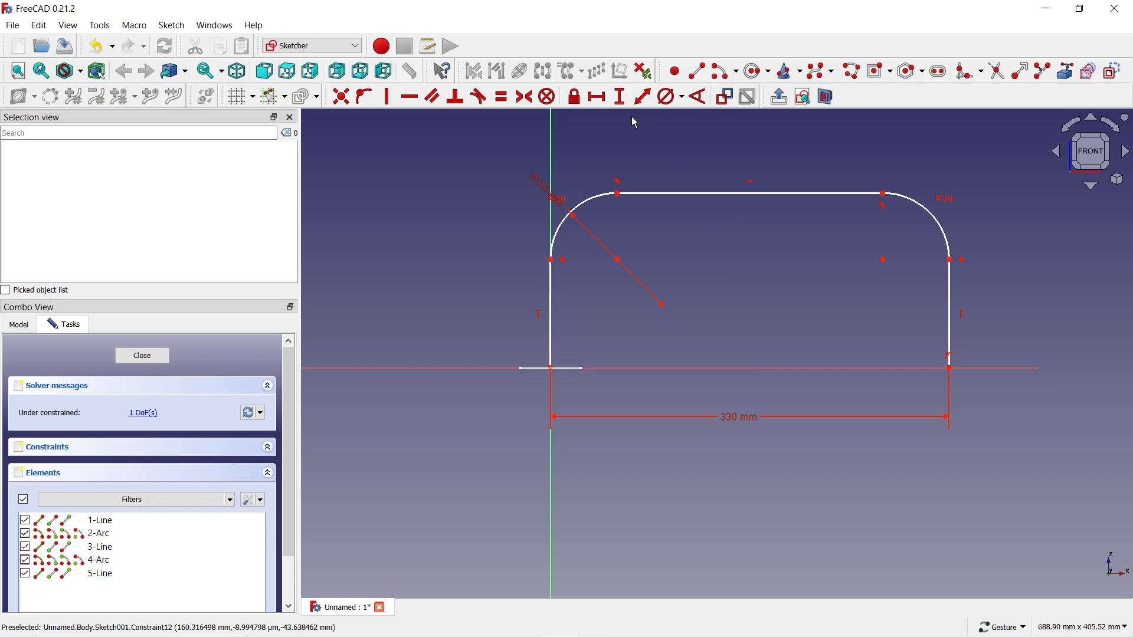
# - Constrain the path's height from its lower free endpoint to the upper line to 140 mm, place the dimension outside the path, and close the sketch
pyautogui.click(621, 98)
pyautogui.click(950, 366)
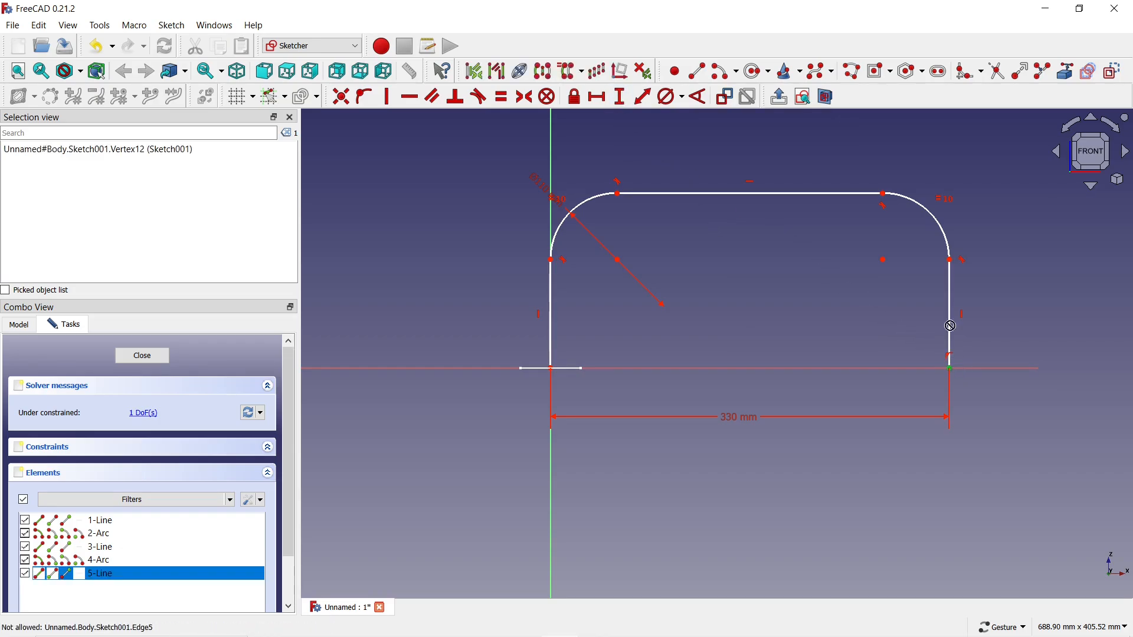
pyautogui.click(884, 194)
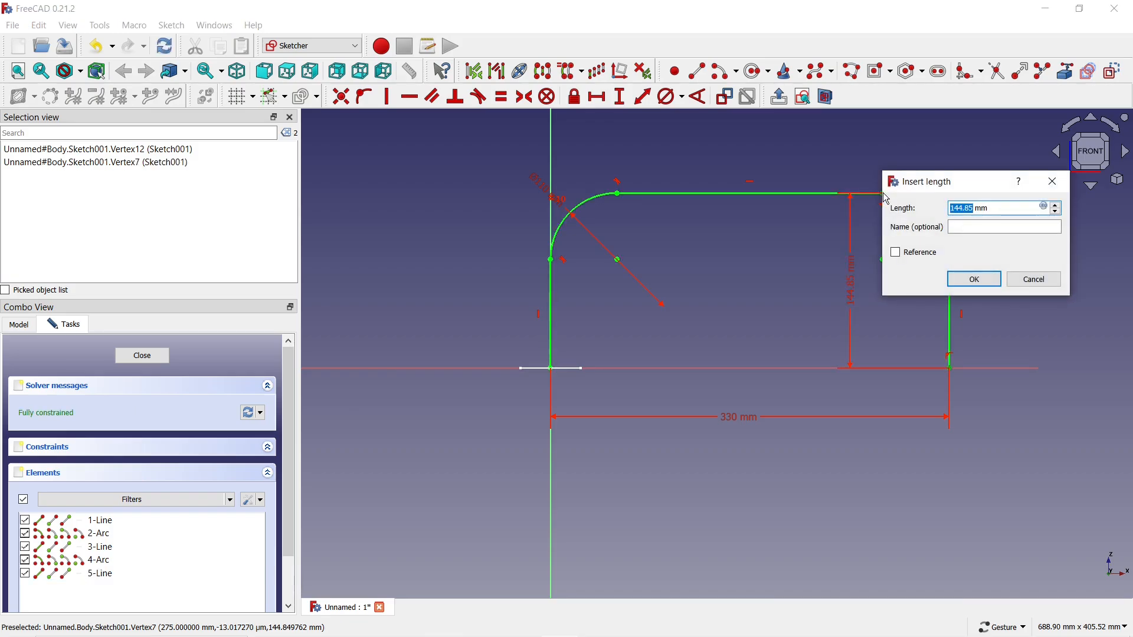
pyautogui.write('140')
pyautogui.press('Return')
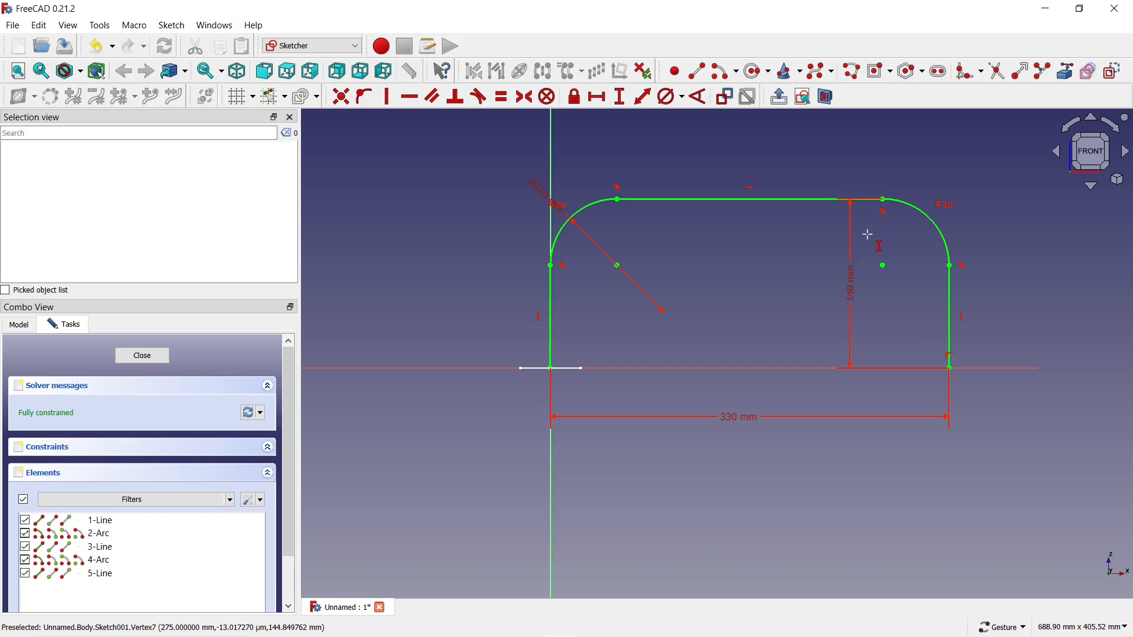
pyautogui.moveTo(856, 289); pyautogui.dragTo(1030, 295)
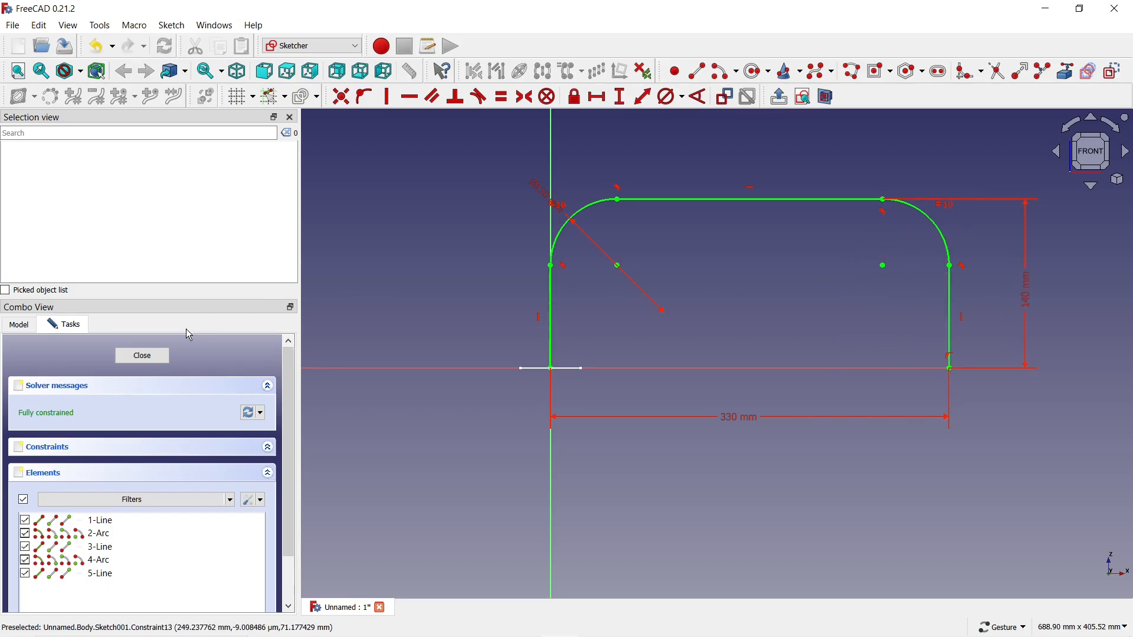
pyautogui.click(142, 357)
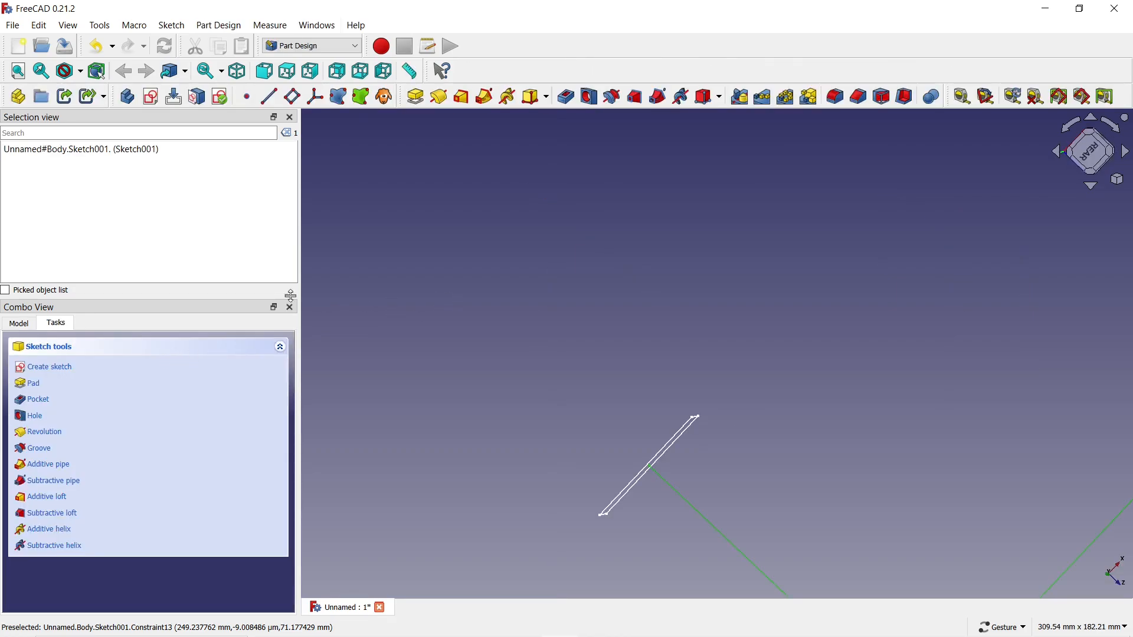
# - Create an additive pipe sweeping the rectangle profile Sketch along the path Sketch001, with the Transformed corner transition
pyautogui.click(21, 325)
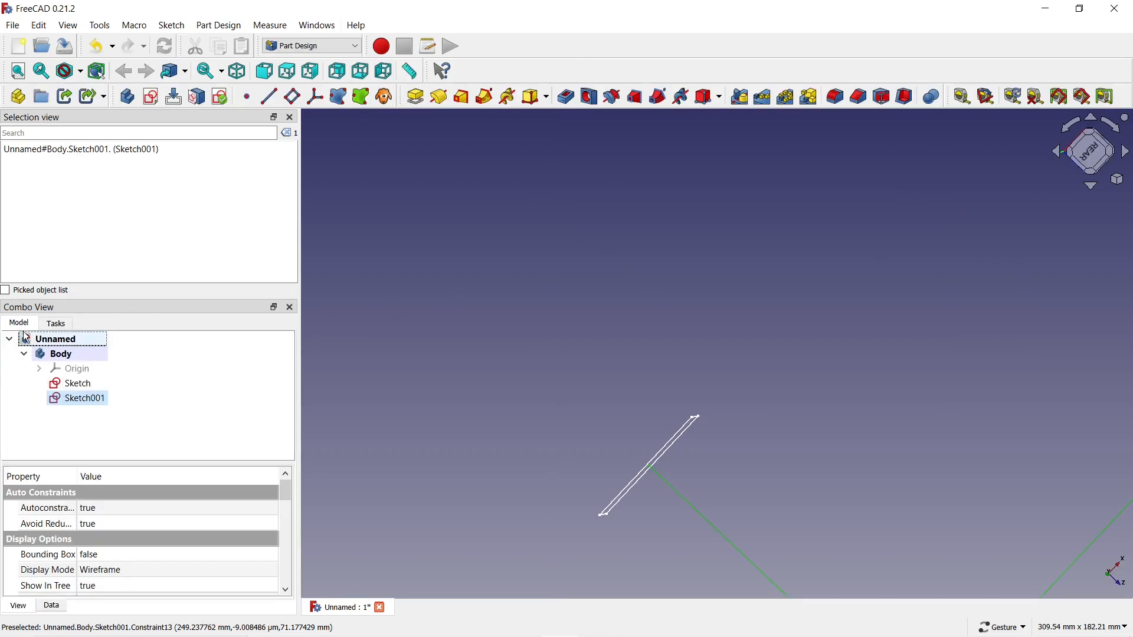
pyautogui.scroll(-4, 388, 333)
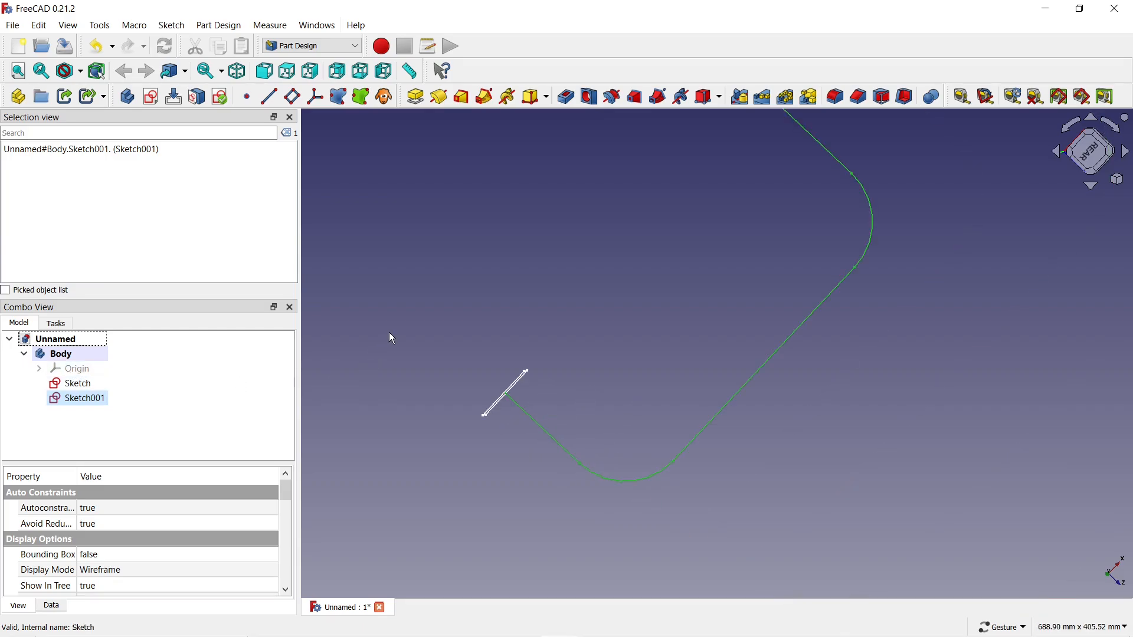
pyautogui.click(90, 391)
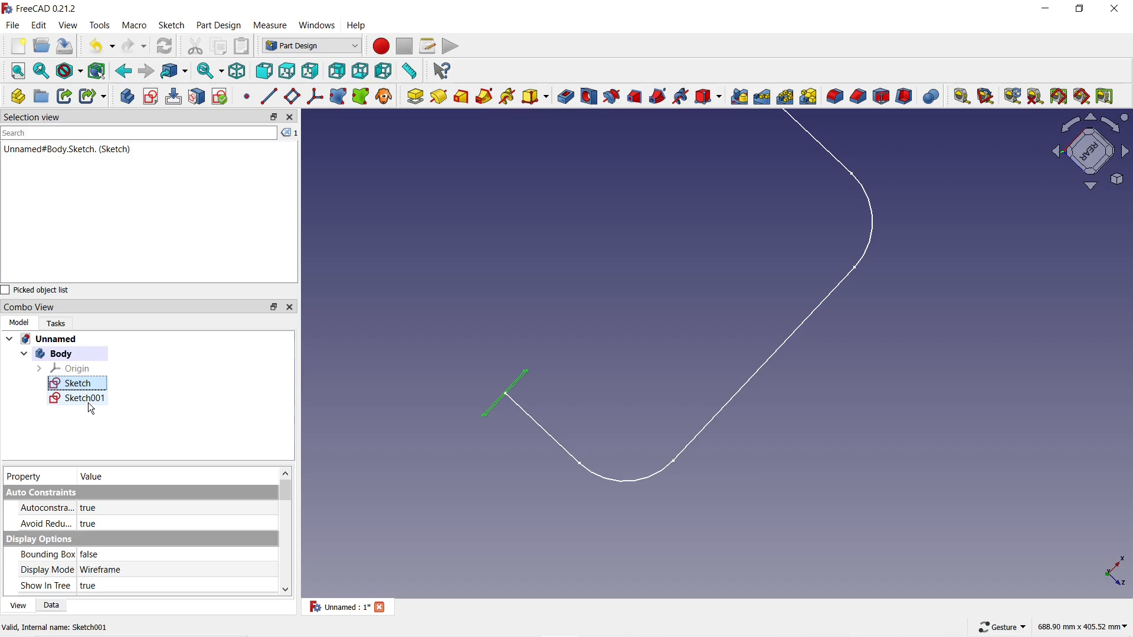
pyautogui.keyDown('ctrl'); pyautogui.click(90, 404); pyautogui.keyUp('ctrl')
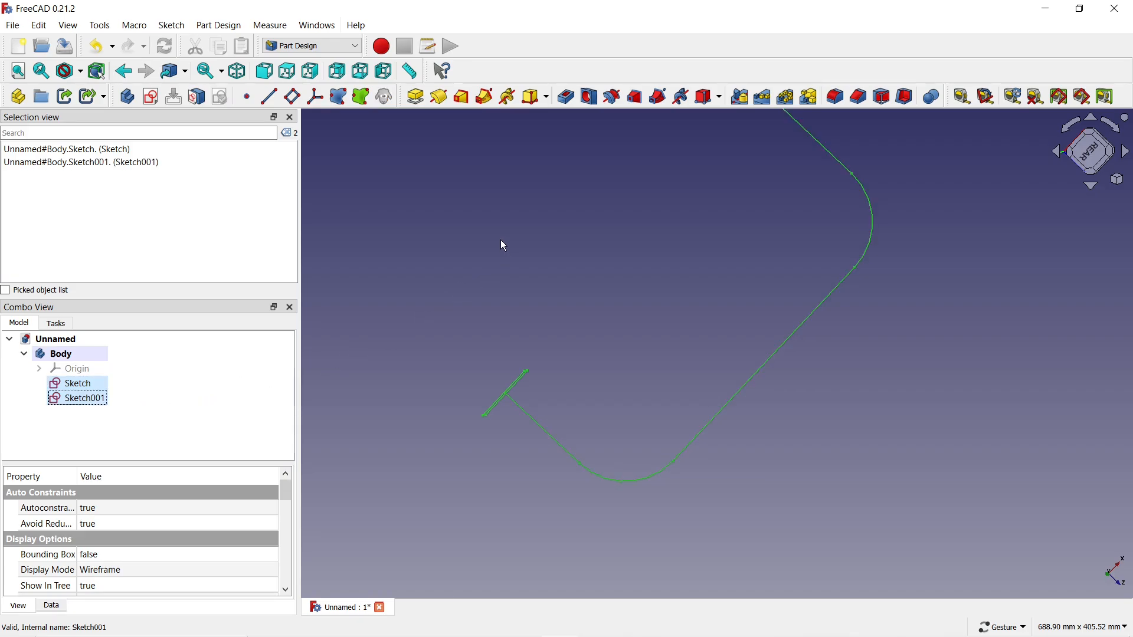
pyautogui.click(484, 98)
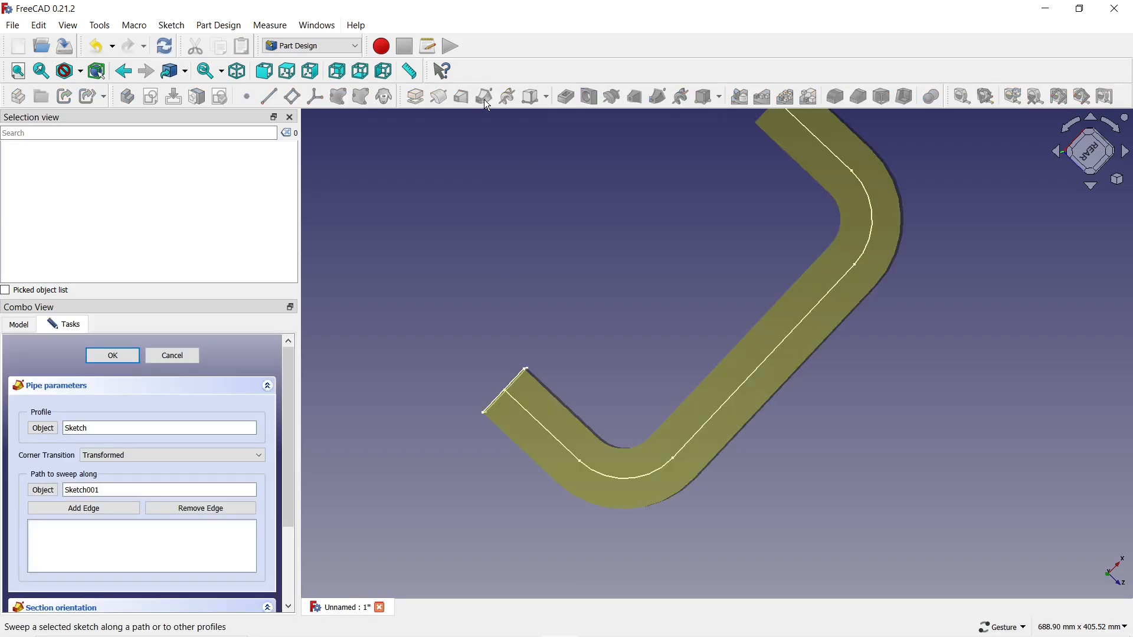
pyautogui.scroll(-2, 578, 247)
pyautogui.moveTo(596, 165); pyautogui.dragTo(719, 332)
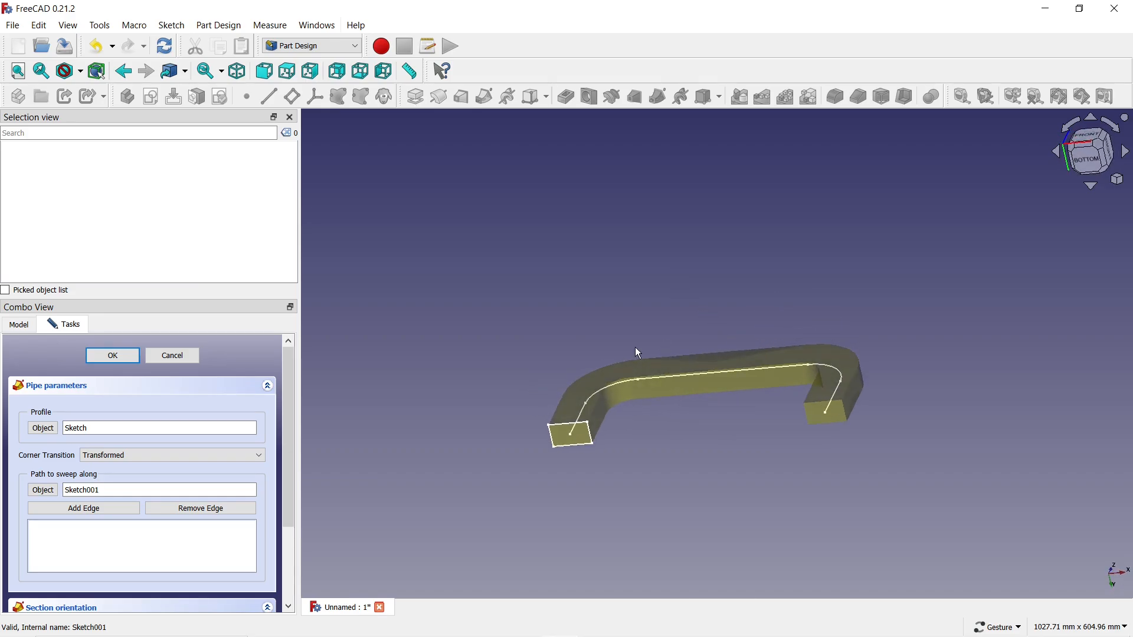
pyautogui.click(113, 357)
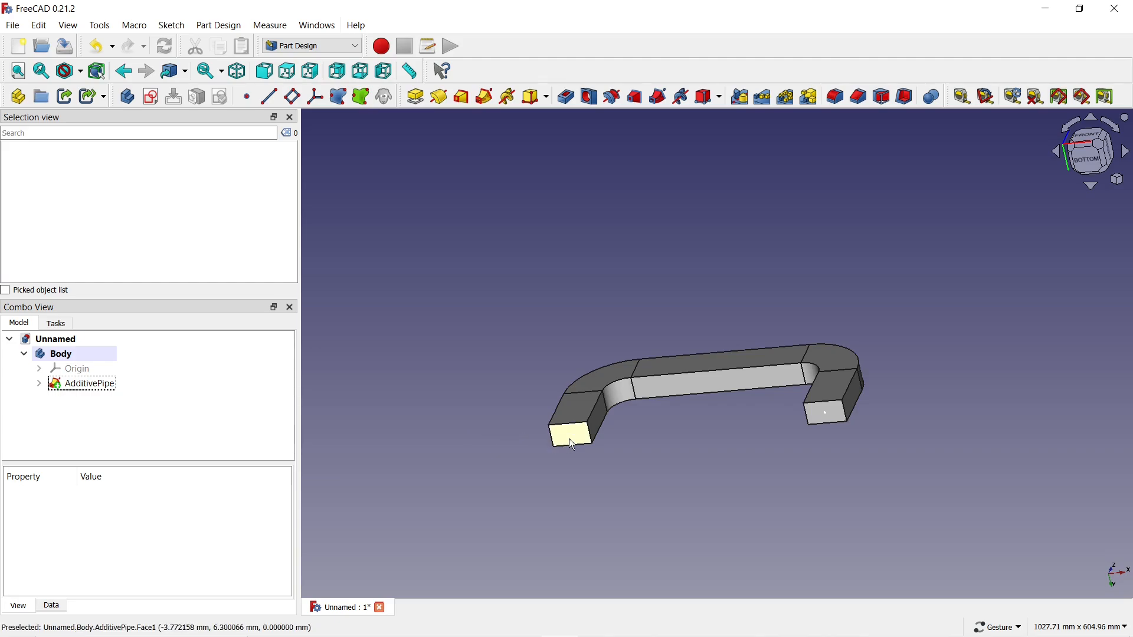
# - Start a sketch on the pipe's end face at the origin and draw a centered rectangle about 34.5 × 21 mm on the vertical axis, overlapping the face's upper edge
pyautogui.click(559, 434)
pyautogui.scroll(5, 558, 433)
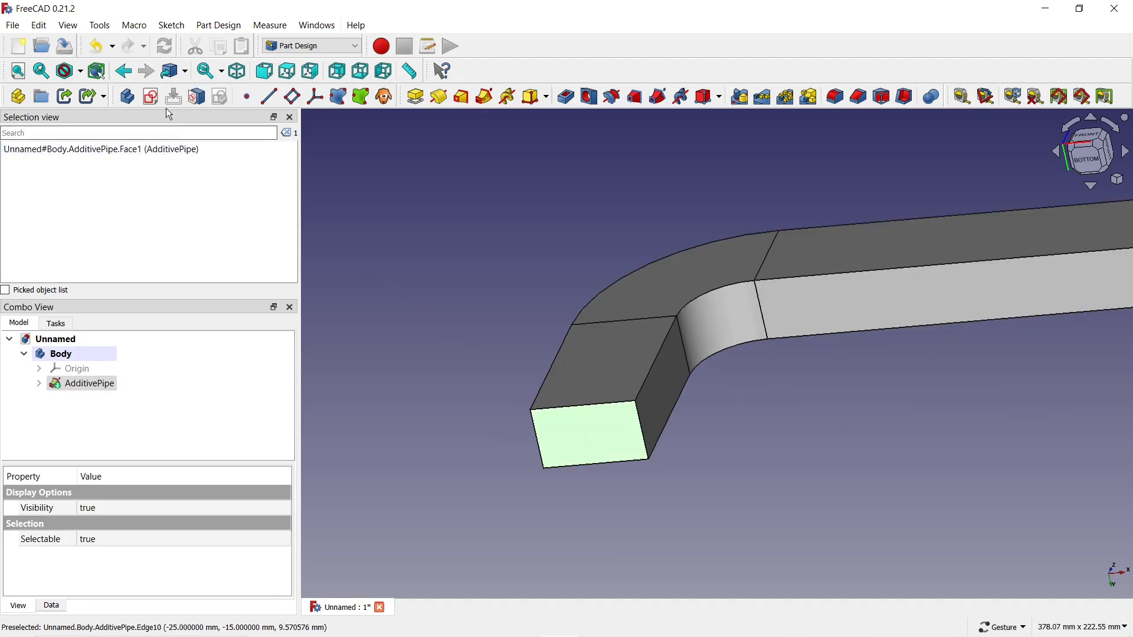
pyautogui.click(152, 97)
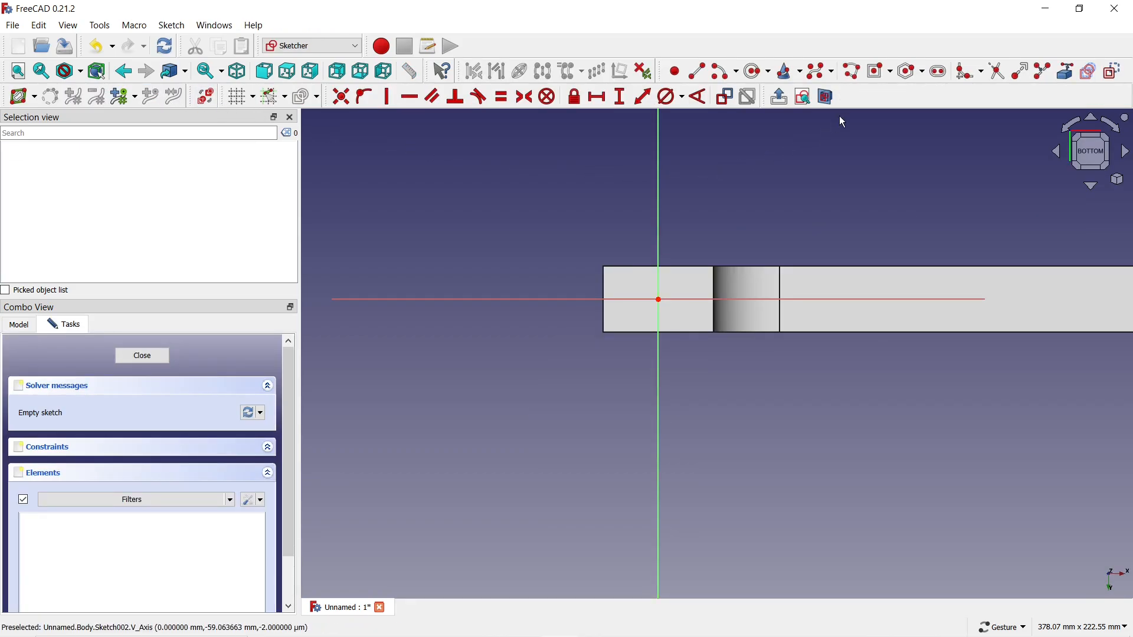
pyautogui.click(881, 74)
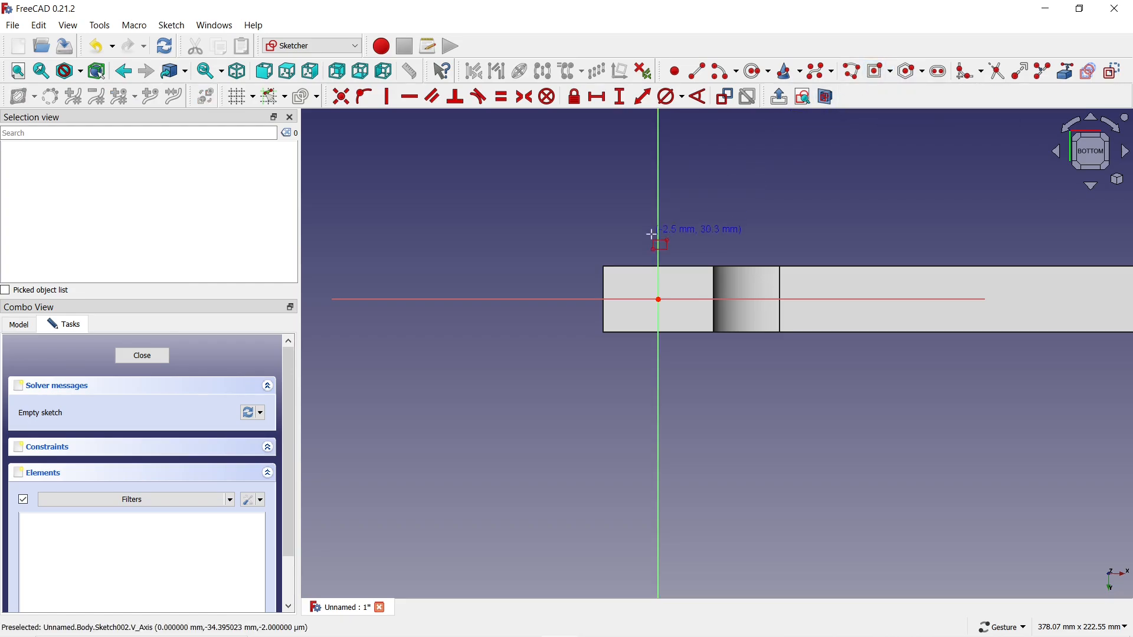
pyautogui.scroll(3, 653, 265)
pyautogui.scroll(2, 655, 267)
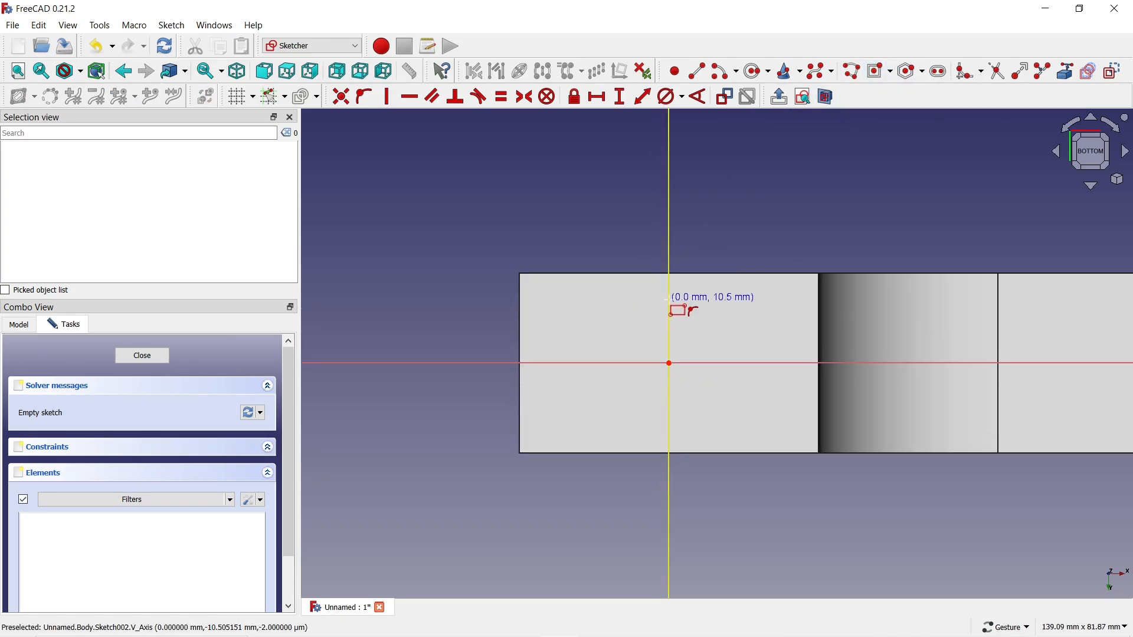
pyautogui.click(671, 260)
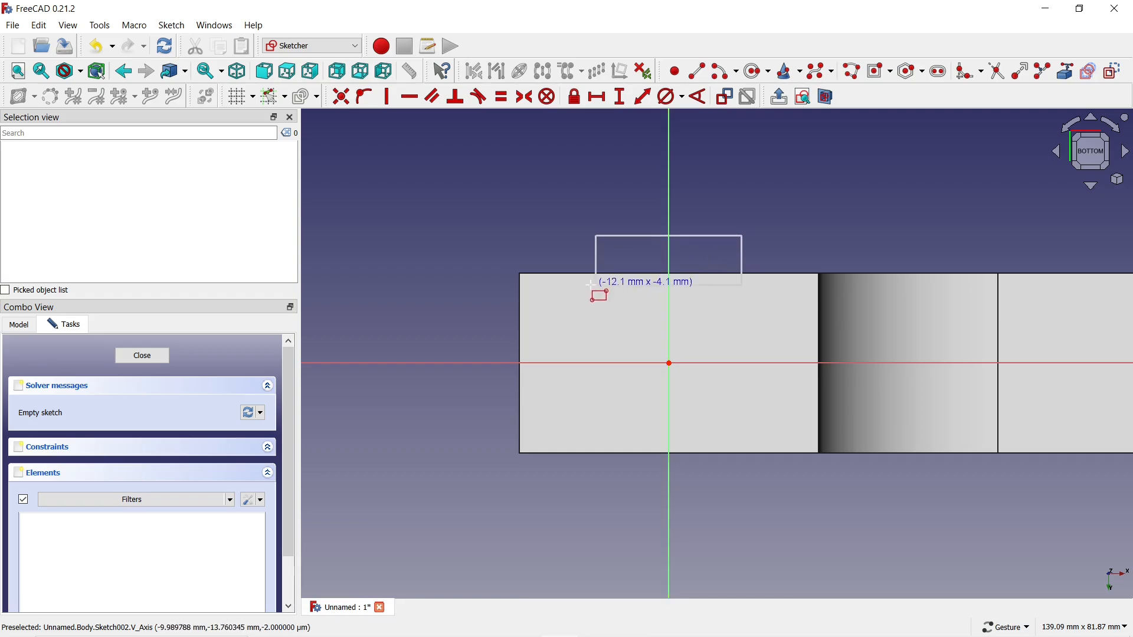
pyautogui.click(565, 322)
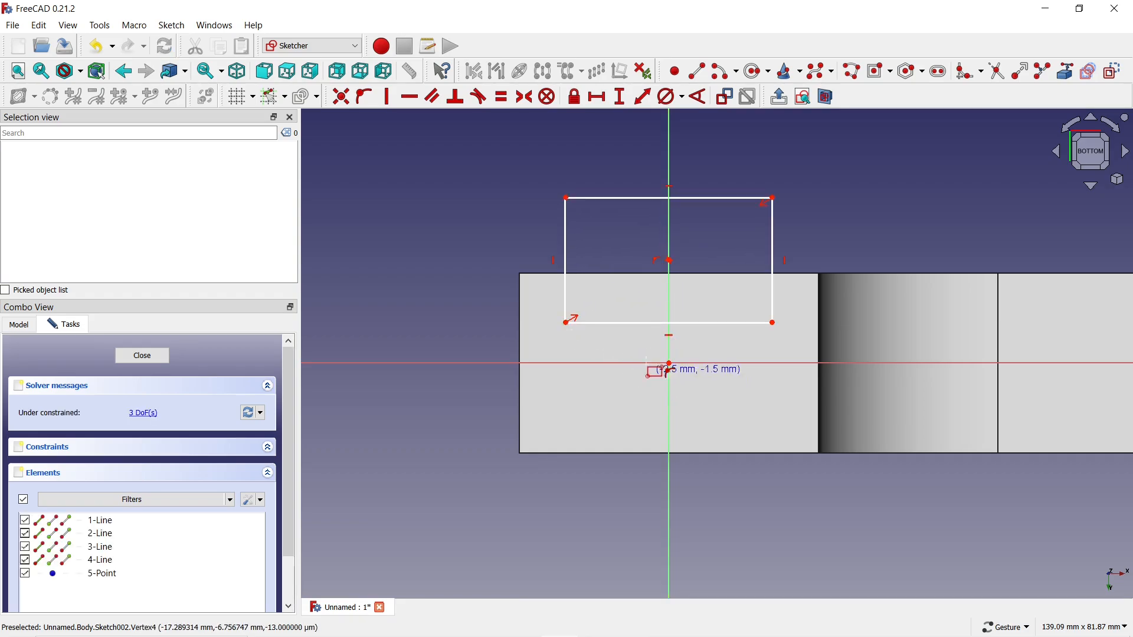
# - Constrain the height of the new rectangle to 20 mm
pyautogui.click(621, 102)
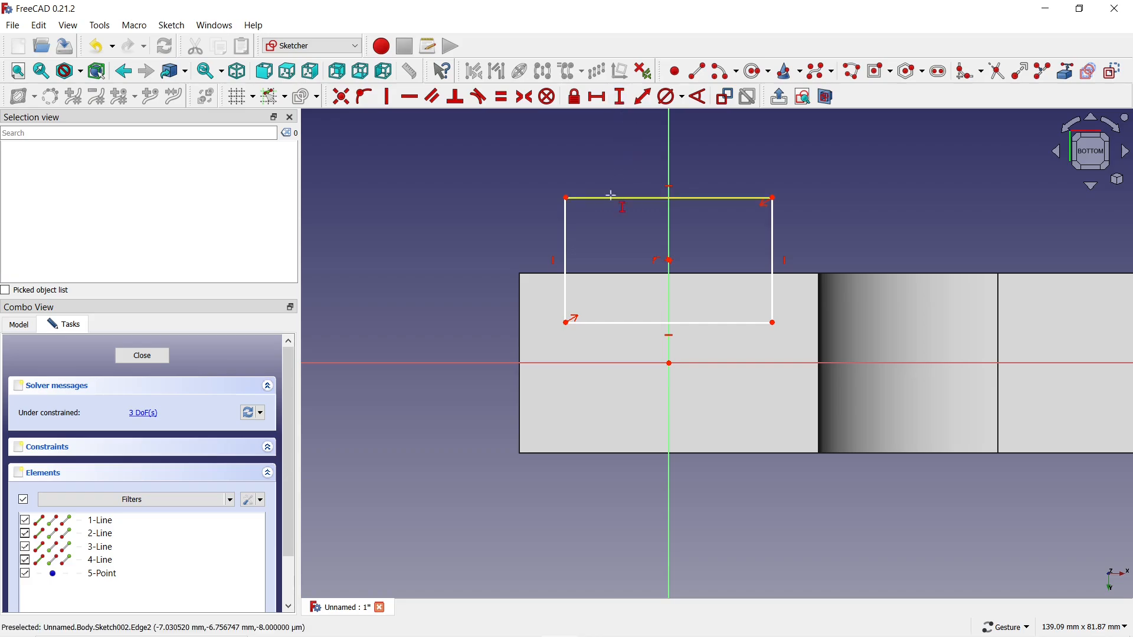
pyautogui.click(567, 236)
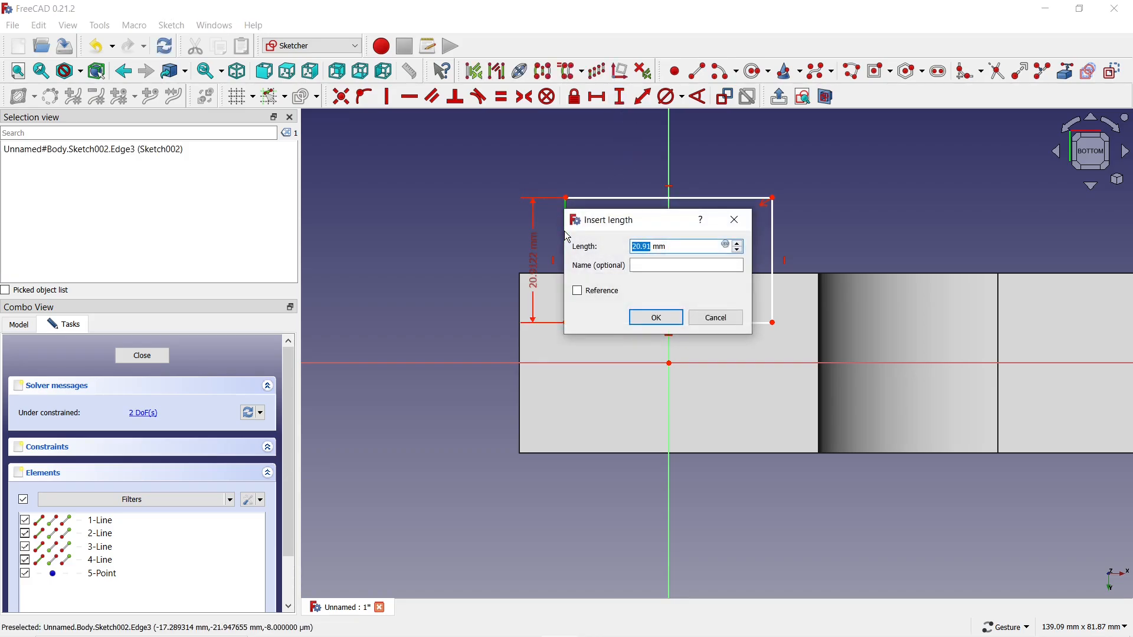
pyautogui.write('20')
pyautogui.click(657, 318)
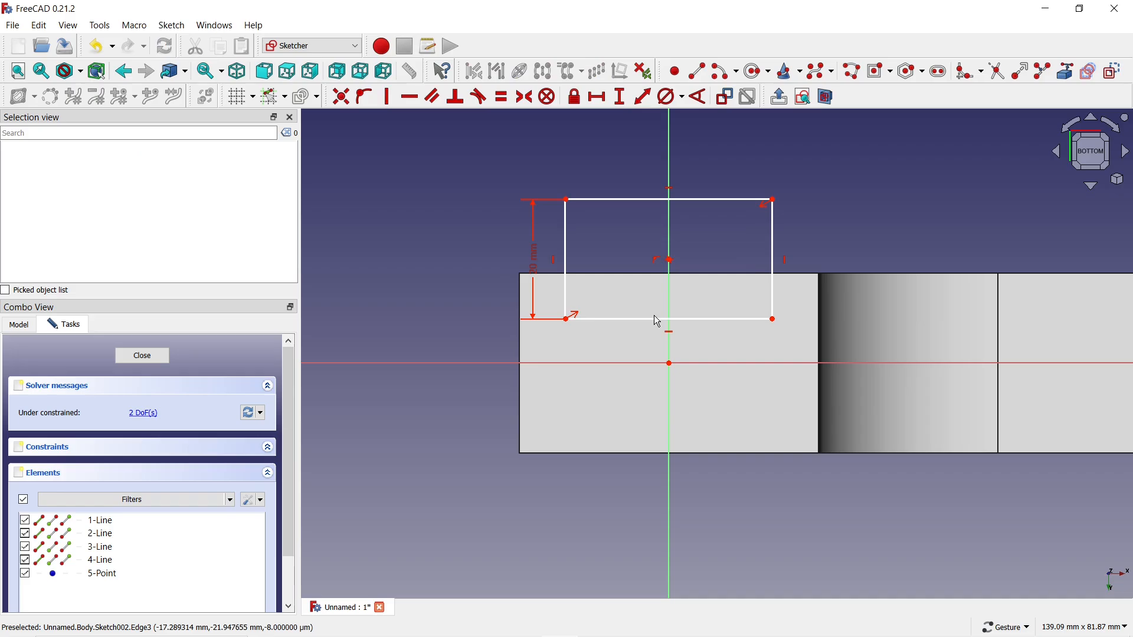
# - Constrain the vertical distance from the rectangle's lower corner to the origin to 8 mm
pyautogui.click(566, 318)
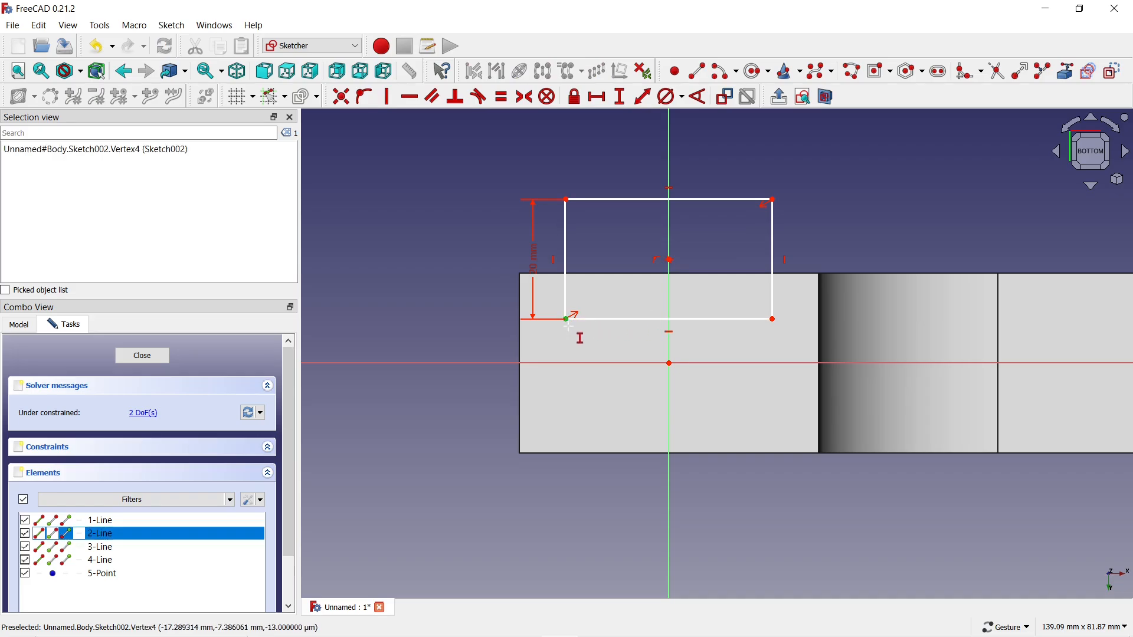
pyautogui.click(669, 362)
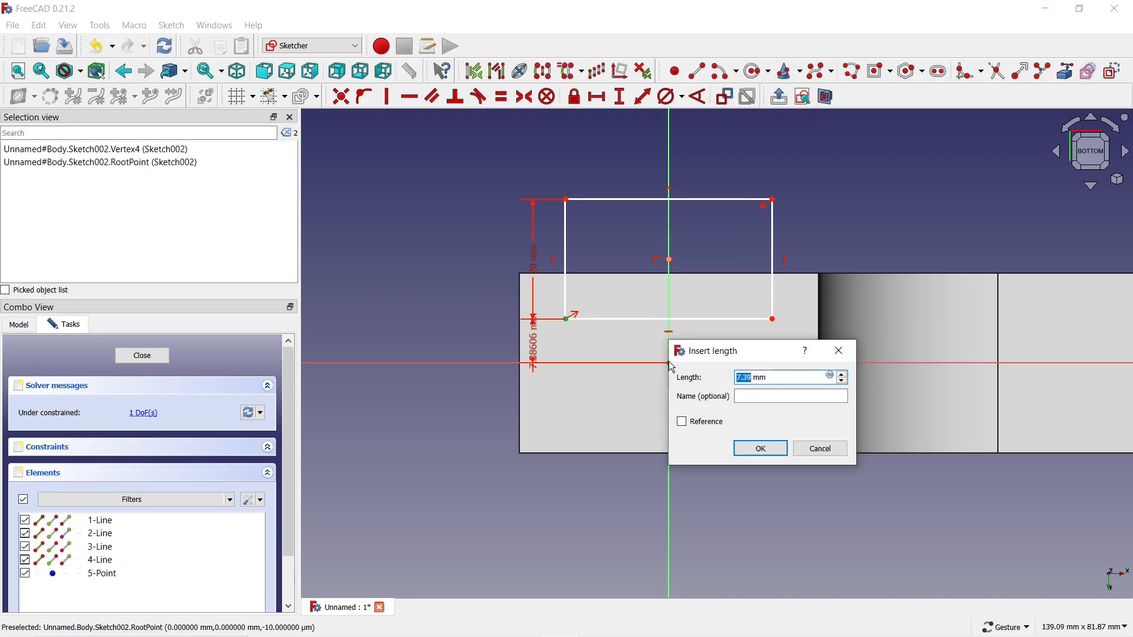
pyautogui.write('8')
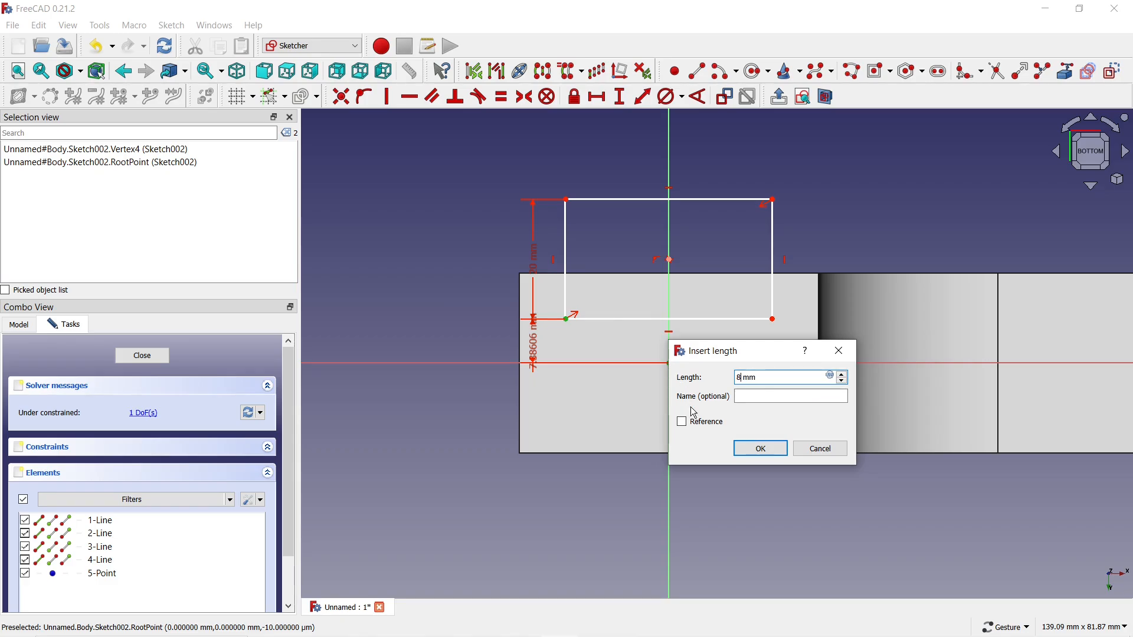
pyautogui.click(752, 447)
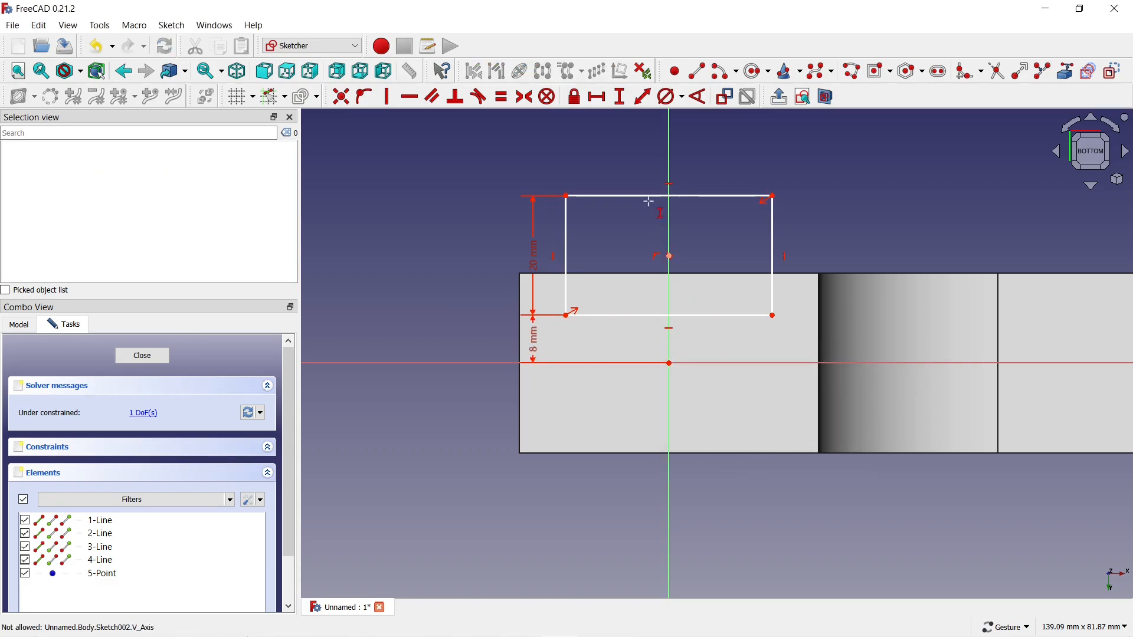
# - Constrain the rectangle's width to 33 mm and close the sketch
pyautogui.click(601, 101)
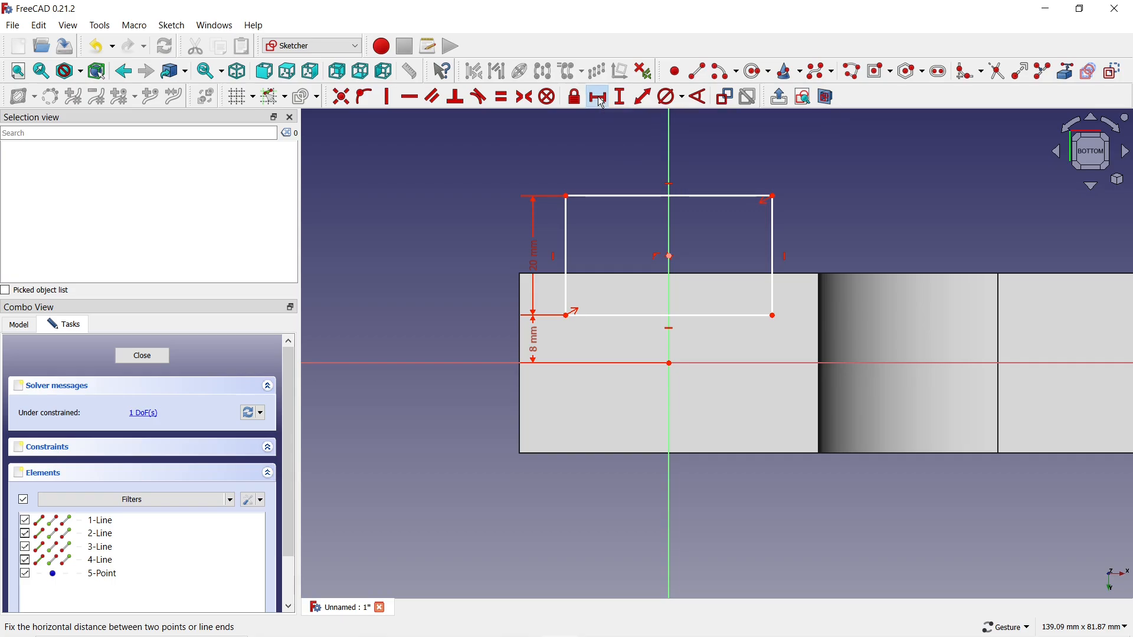
pyautogui.click(641, 197)
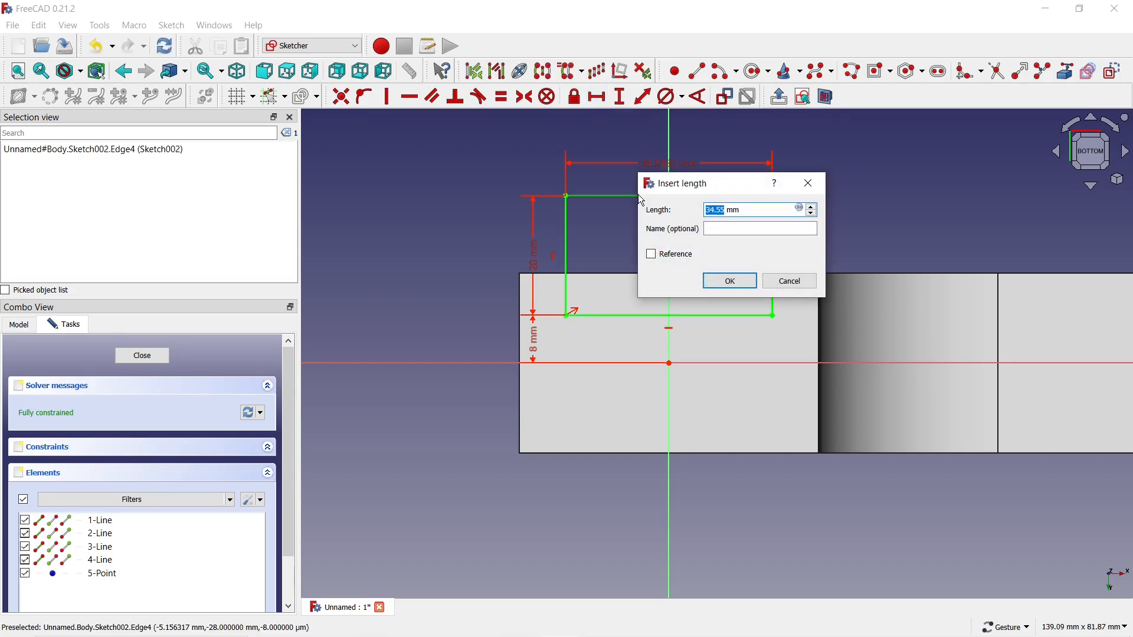
pyautogui.write('3')
pyautogui.click(732, 280)
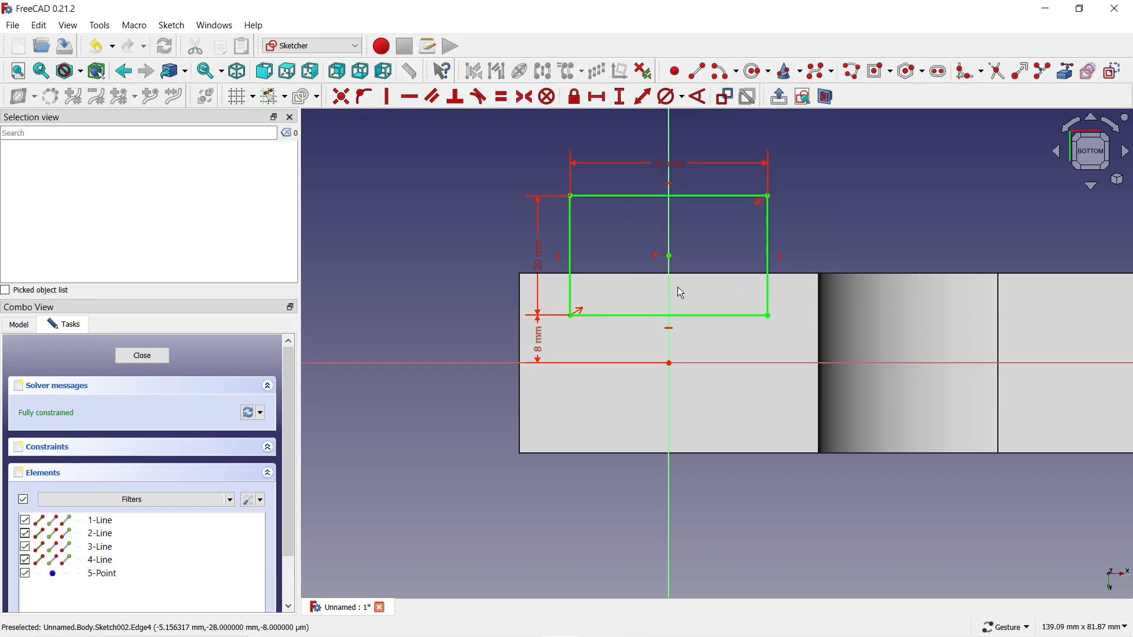
pyautogui.click(143, 357)
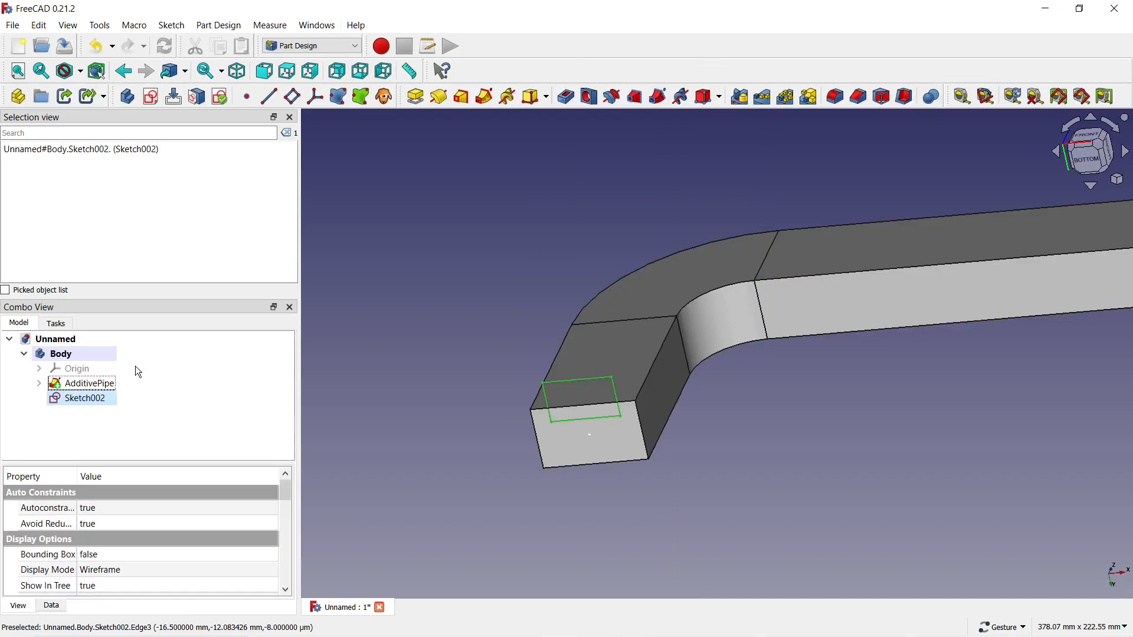
# - Cut a subtractive pipe through the body using Sketch002 as the profile and Sketch001 as the sweep path
pyautogui.click(39, 384)
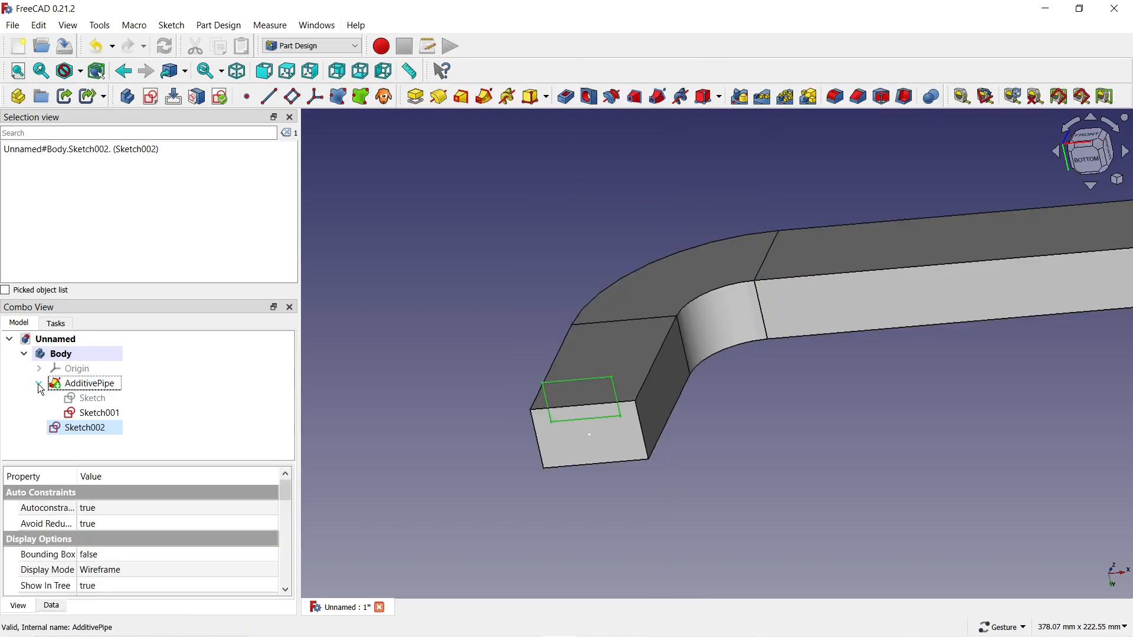
pyautogui.click(93, 414)
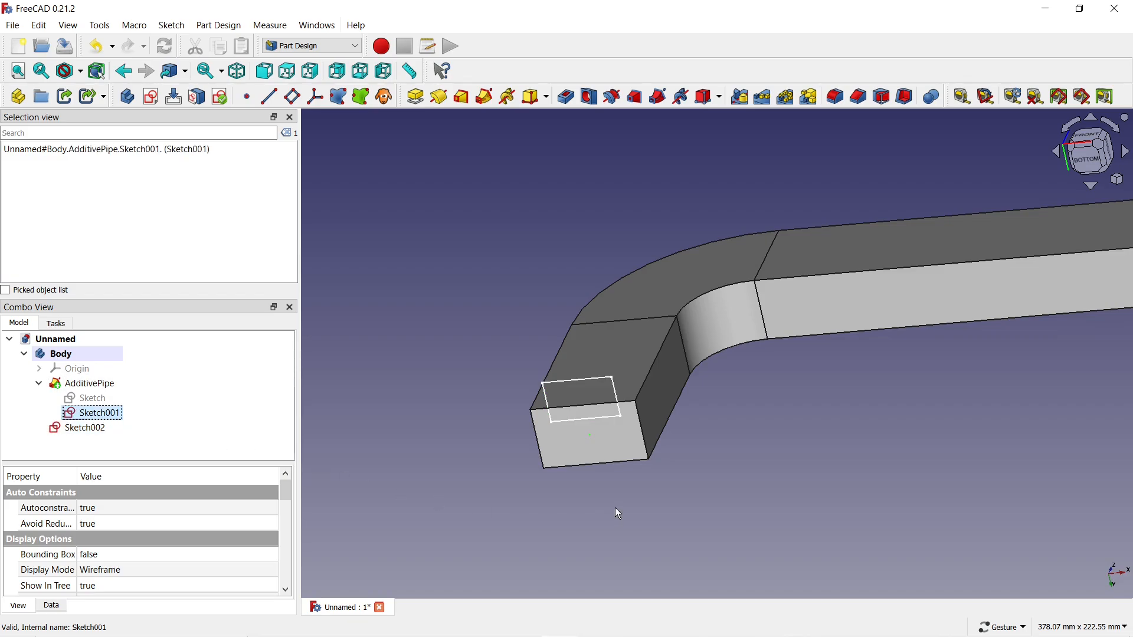
pyautogui.scroll(6, 614, 502)
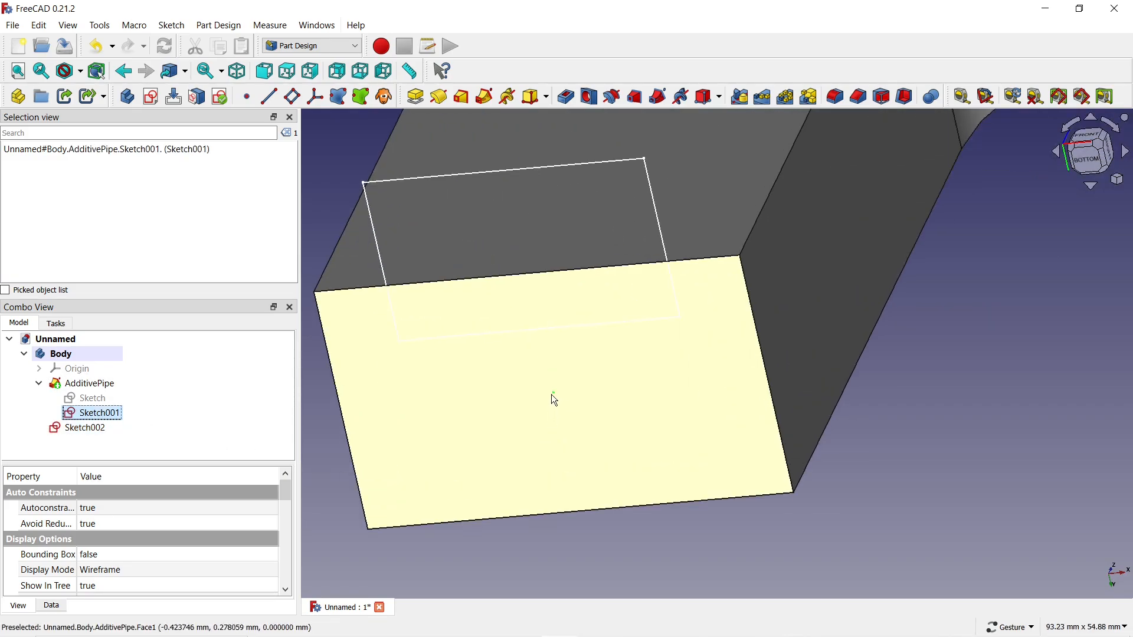
pyautogui.scroll(-3, 541, 541)
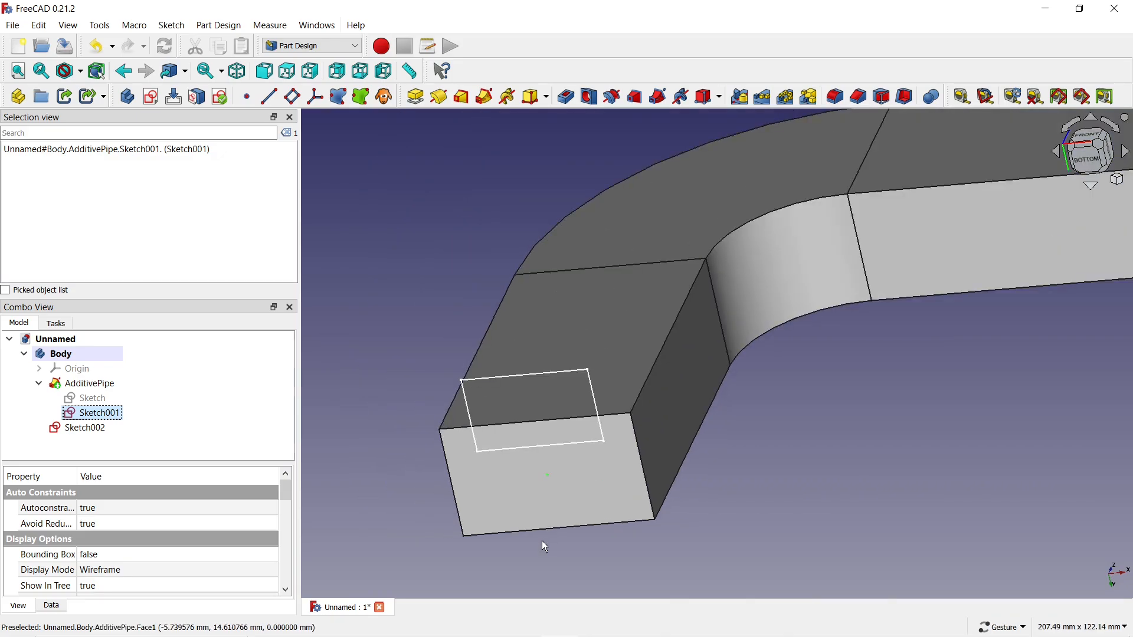
pyautogui.click(85, 430)
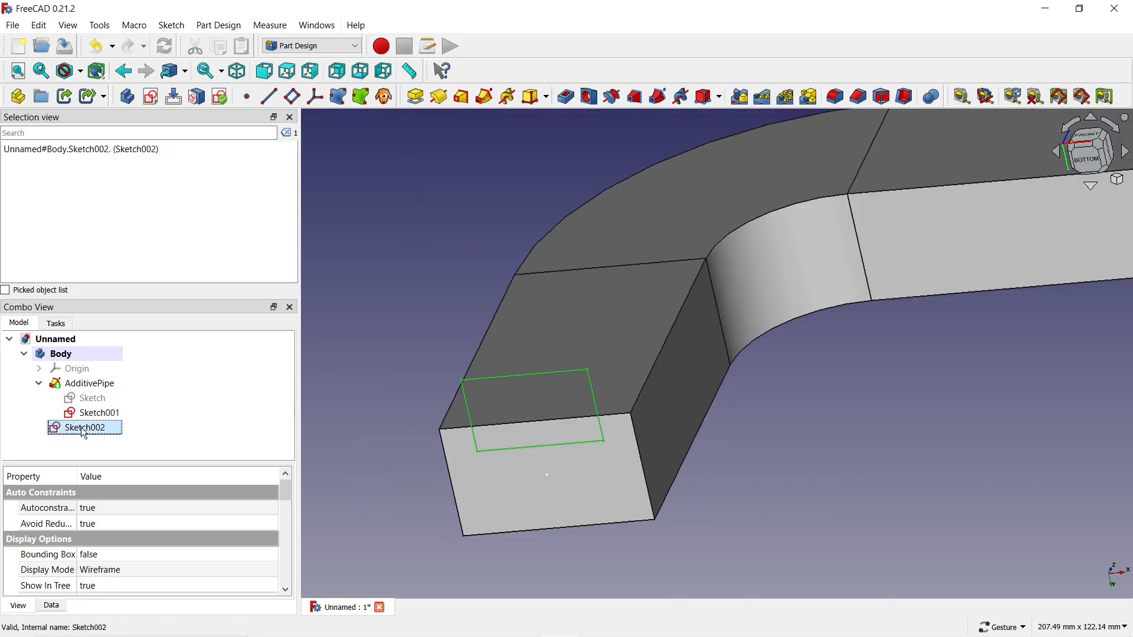
pyautogui.keyDown('ctrl'); pyautogui.click(93, 414); pyautogui.keyUp('ctrl')
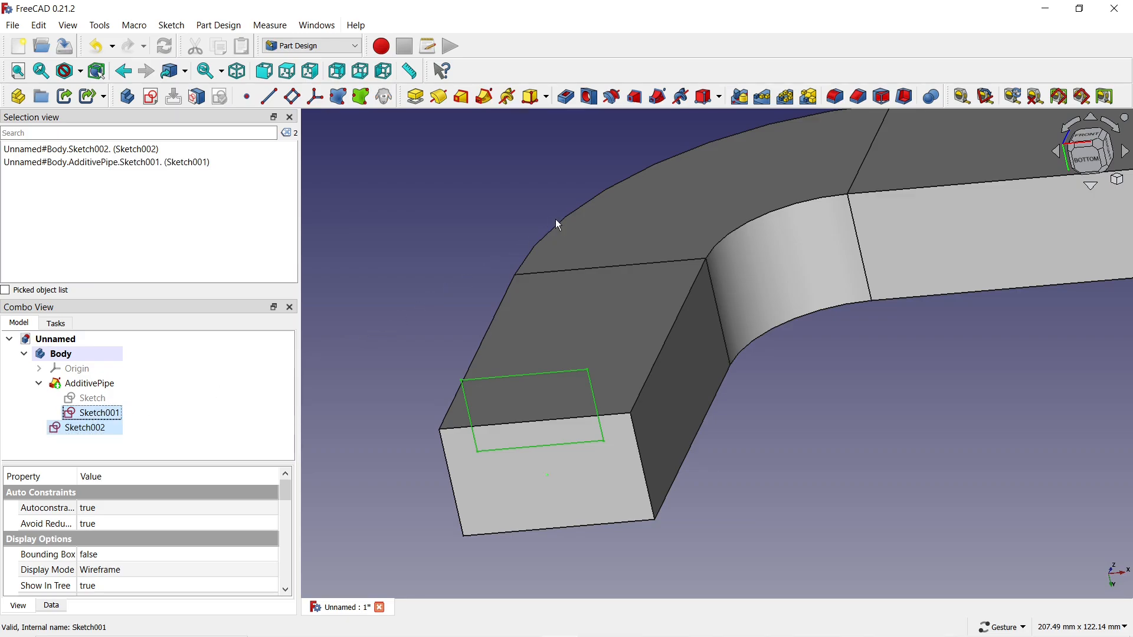
pyautogui.click(664, 102)
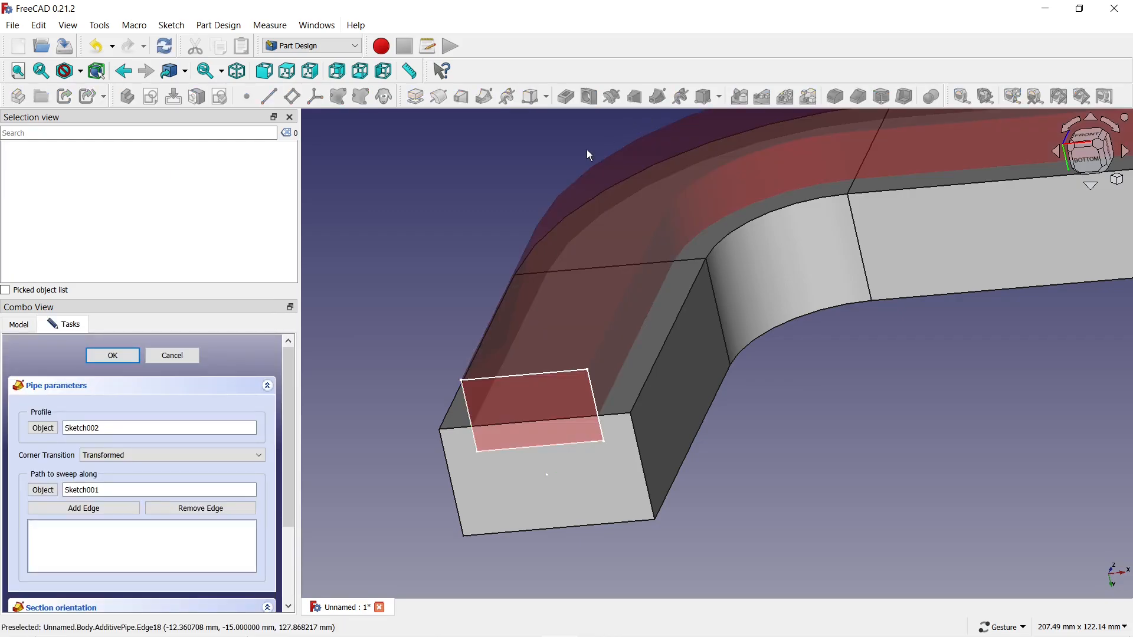
pyautogui.click(113, 357)
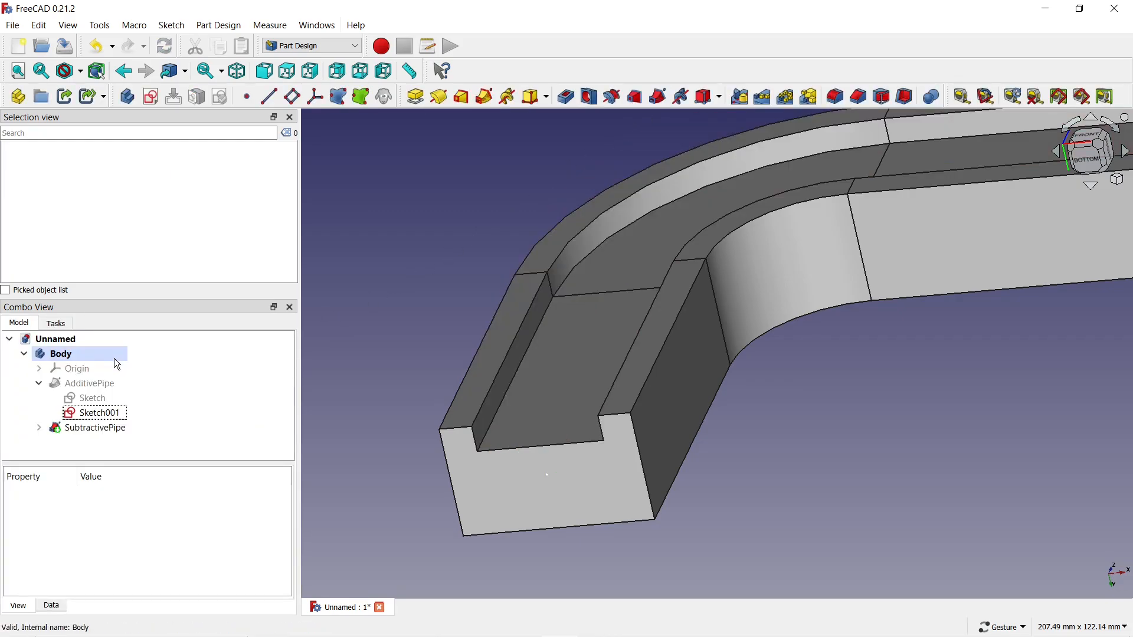
# - Mirror the subtractive pipe about the Base XZ plane to cut the same groove on the opposite side
pyautogui.click(89, 429)
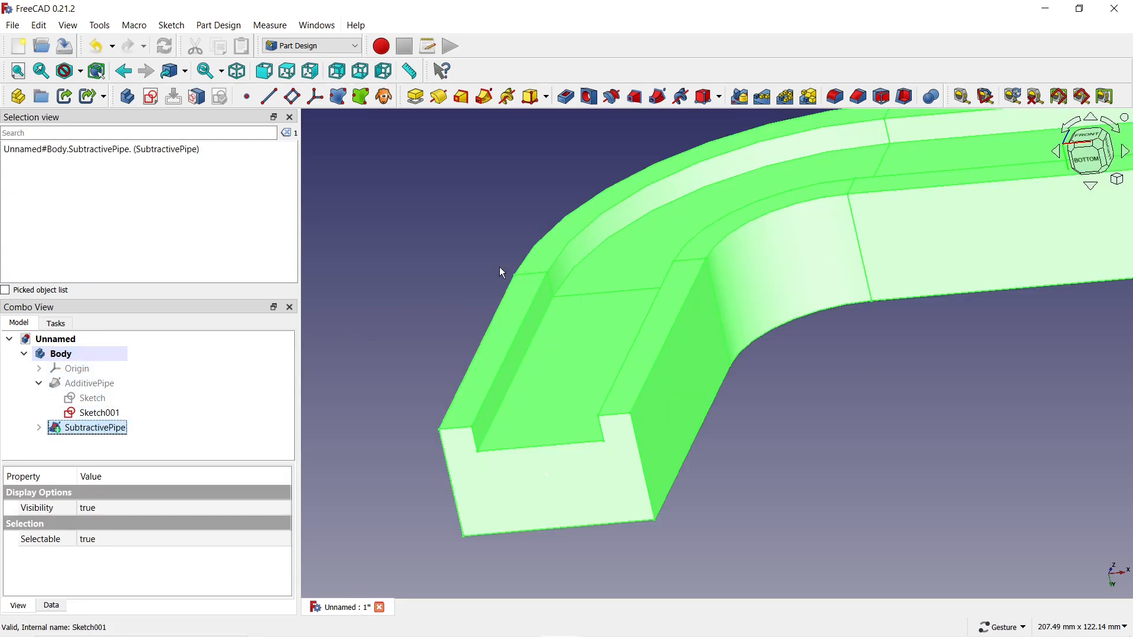
pyautogui.click(739, 99)
pyautogui.scroll(-5, 694, 155)
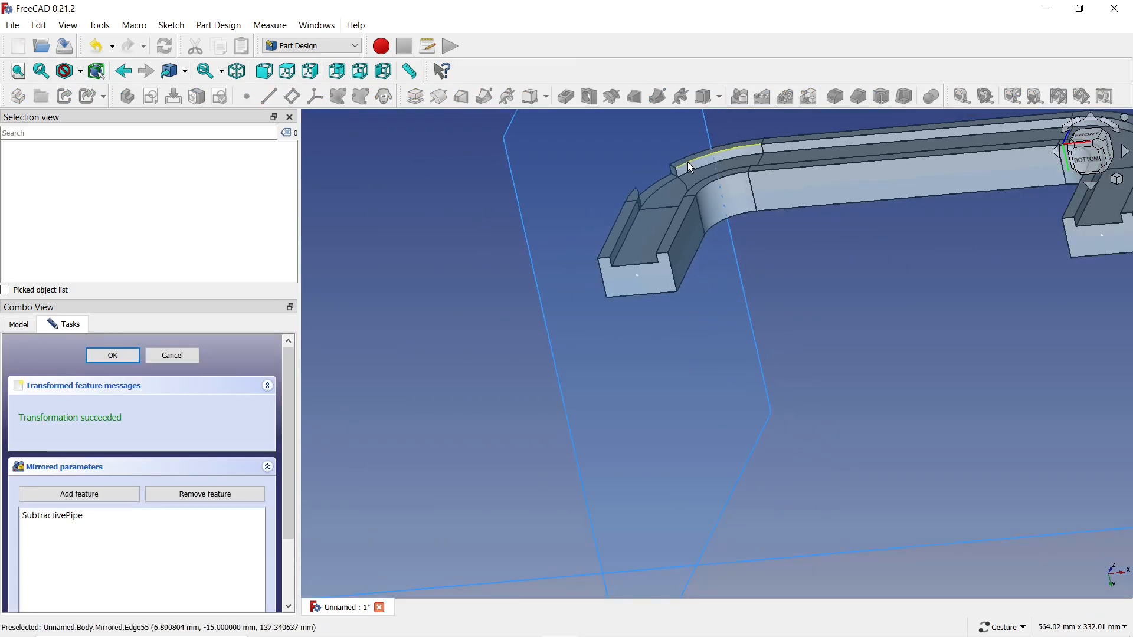
pyautogui.scroll(-4, 689, 162)
pyautogui.moveTo(703, 293); pyautogui.dragTo(639, 328)
pyautogui.scroll(-3, 640, 328)
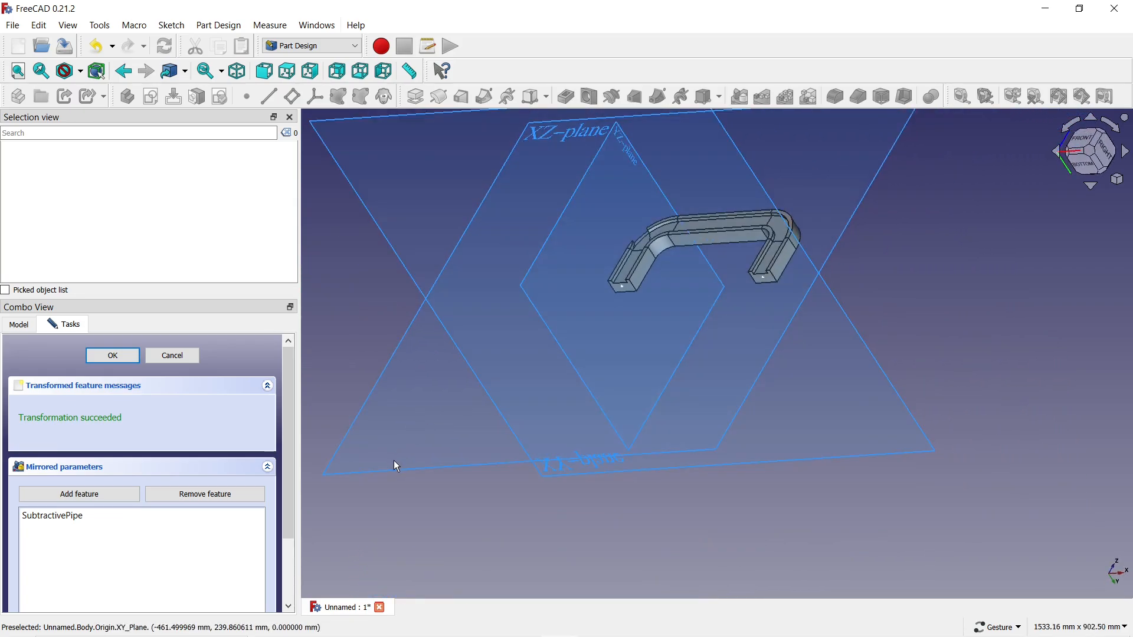
pyautogui.moveTo(293, 448); pyautogui.dragTo(270, 557)
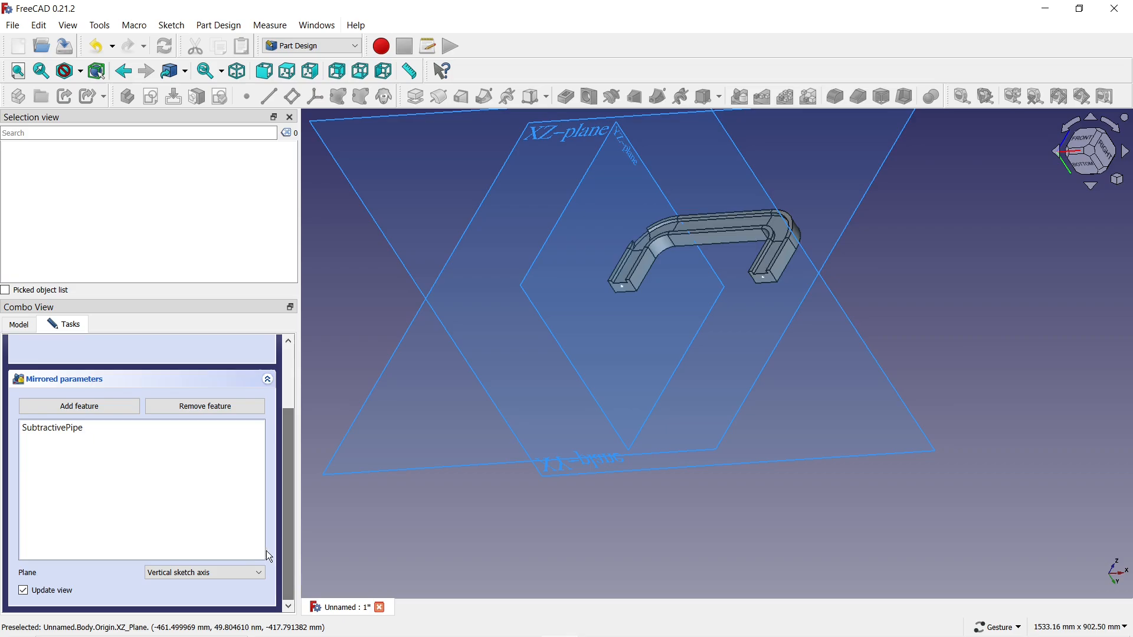
pyautogui.click(256, 575)
pyautogui.click(223, 561)
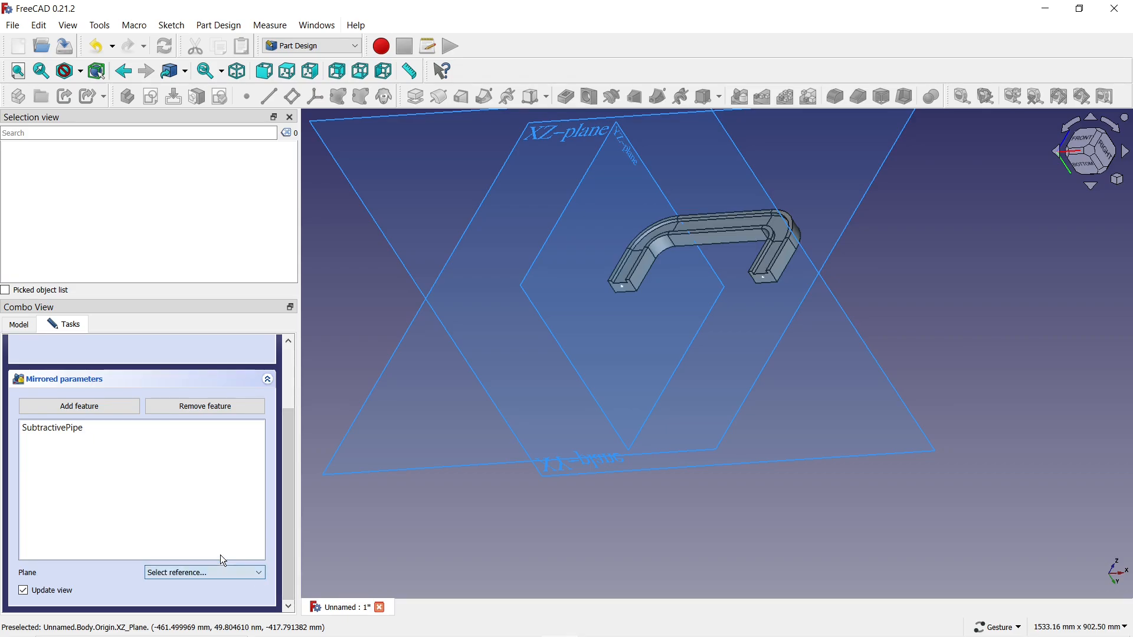
pyautogui.click(377, 476)
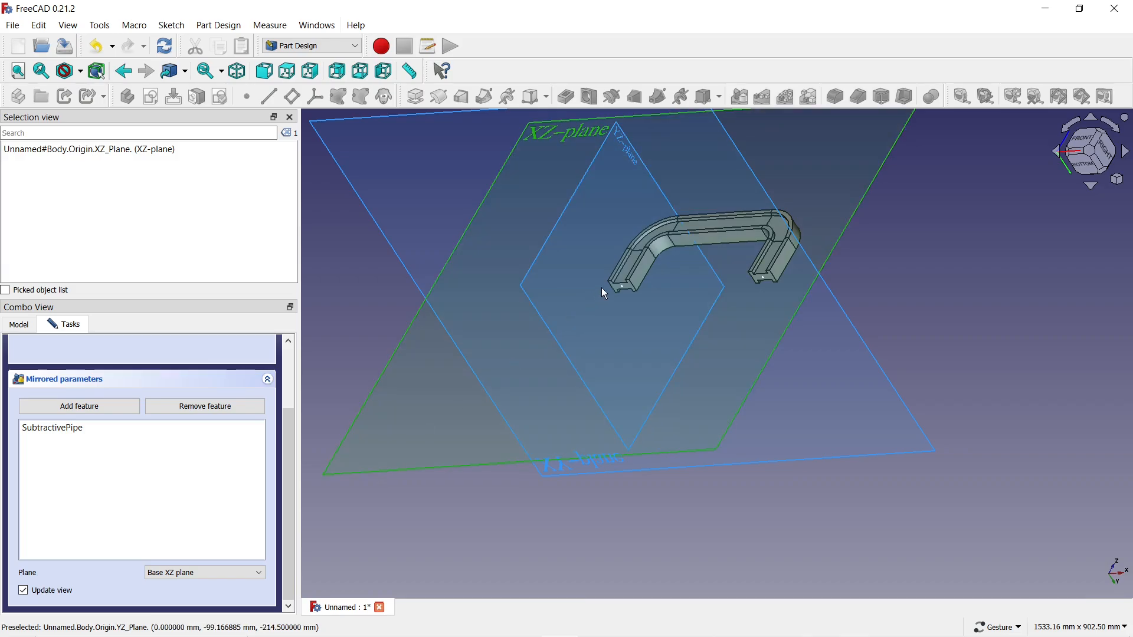
pyautogui.scroll(8, 605, 294)
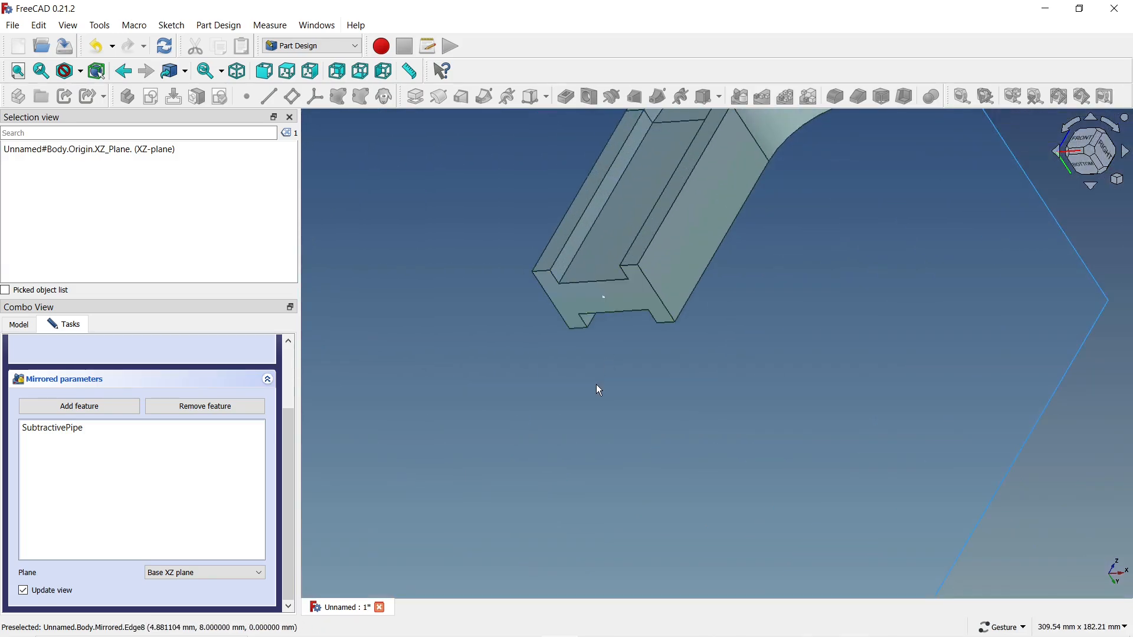
pyautogui.moveTo(289, 486); pyautogui.dragTo(285, 392)
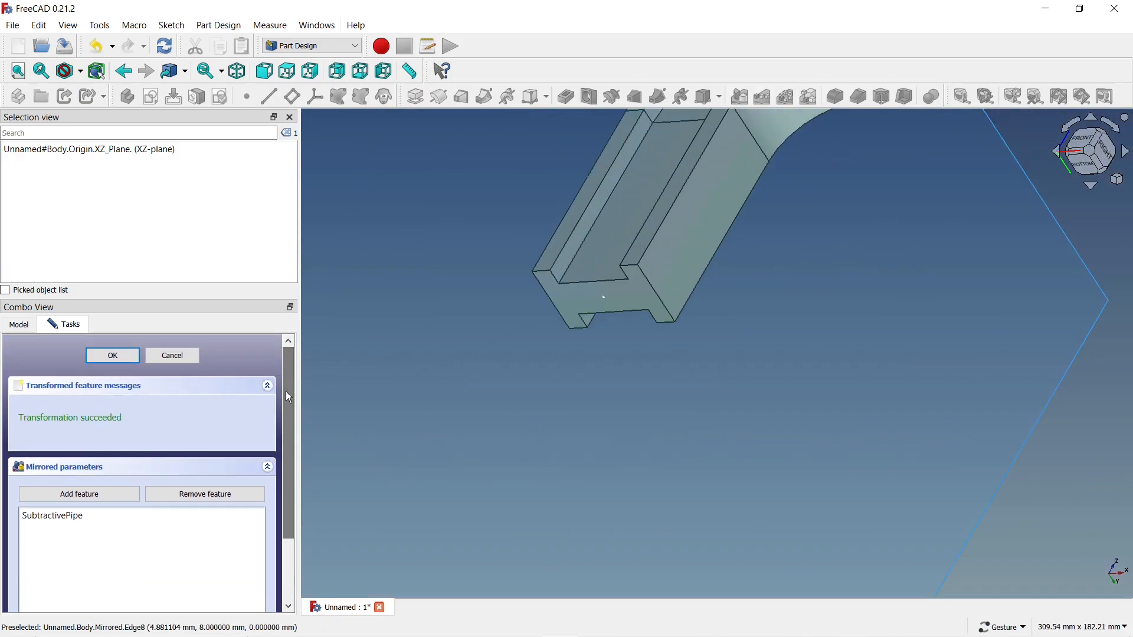
pyautogui.click(125, 356)
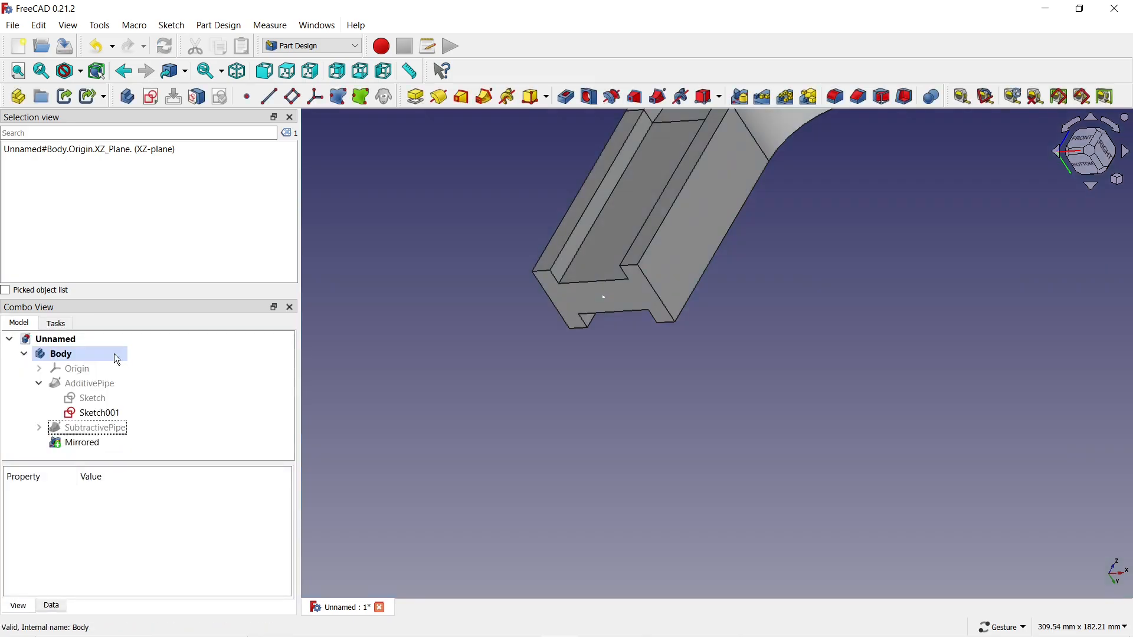
# - Hide the sweep path sketch Sketch001 and set the body's display mode to Shaded
pyautogui.click(92, 416)
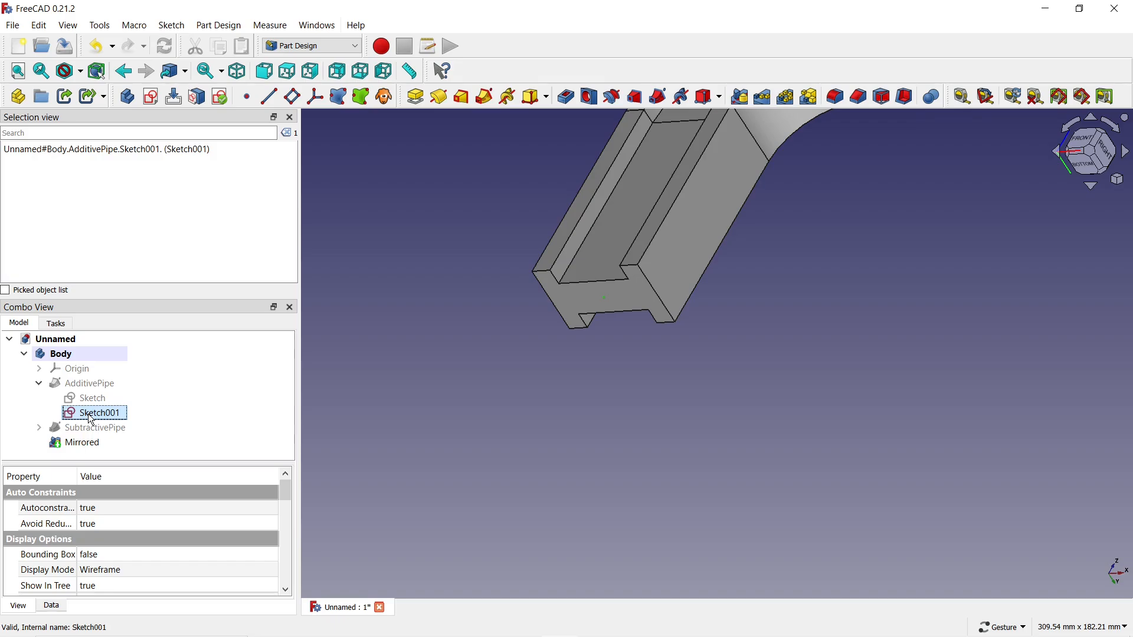
pyautogui.click(54, 354)
pyautogui.rightClick(57, 358)
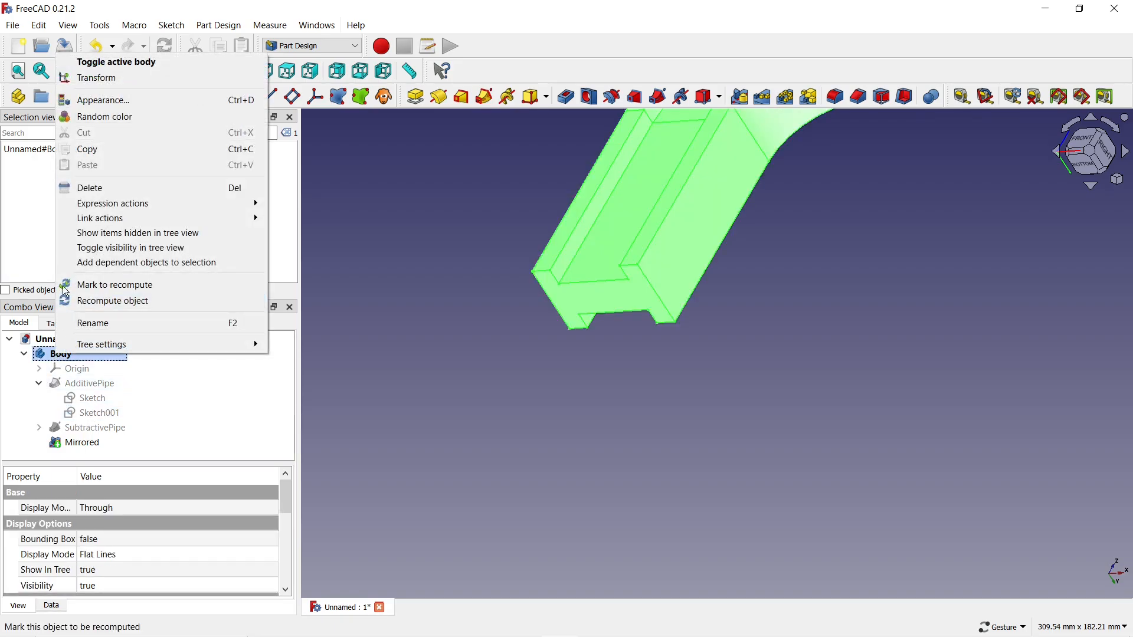
pyautogui.click(112, 100)
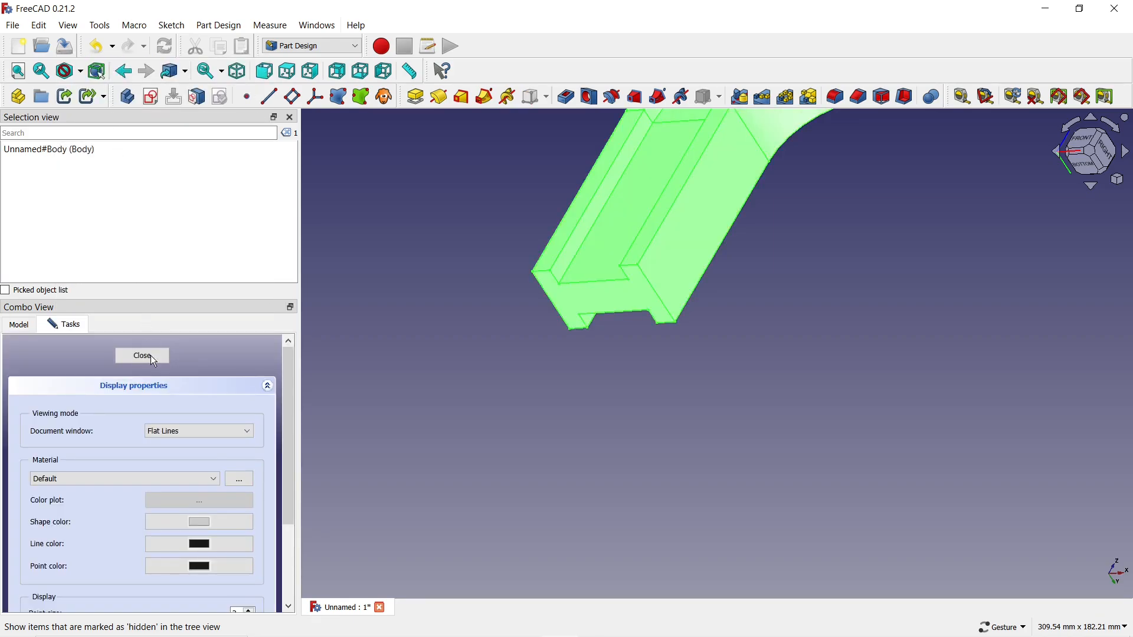
pyautogui.click(168, 433)
pyautogui.click(160, 452)
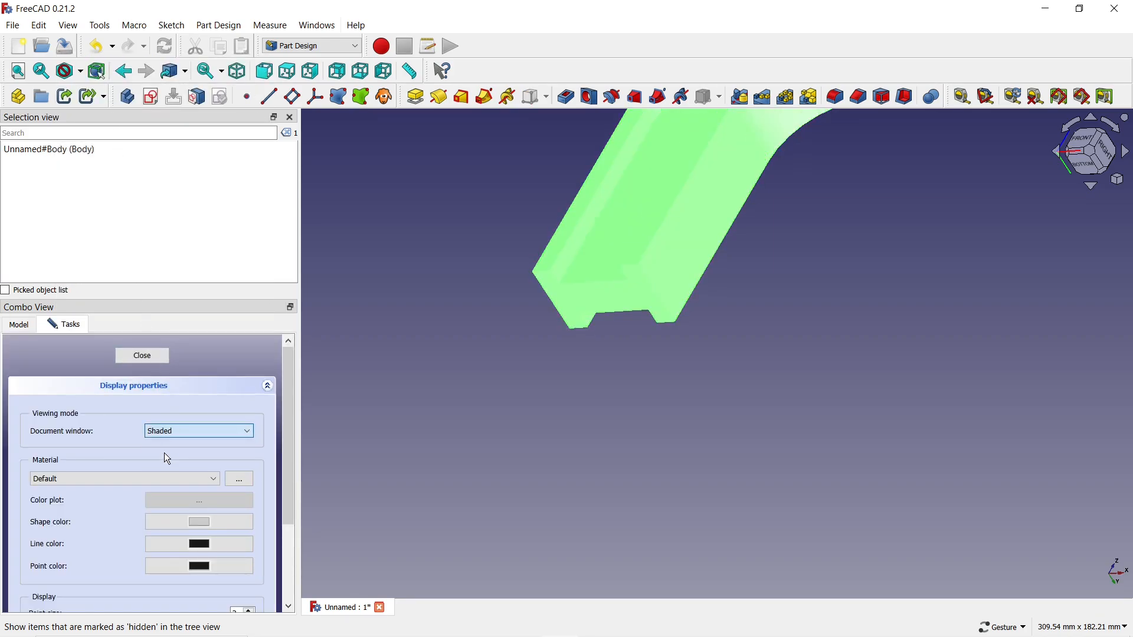
# - Give the body the Chrome material with a yellow shape color and close its display properties
pyautogui.click(122, 479)
pyautogui.click(69, 537)
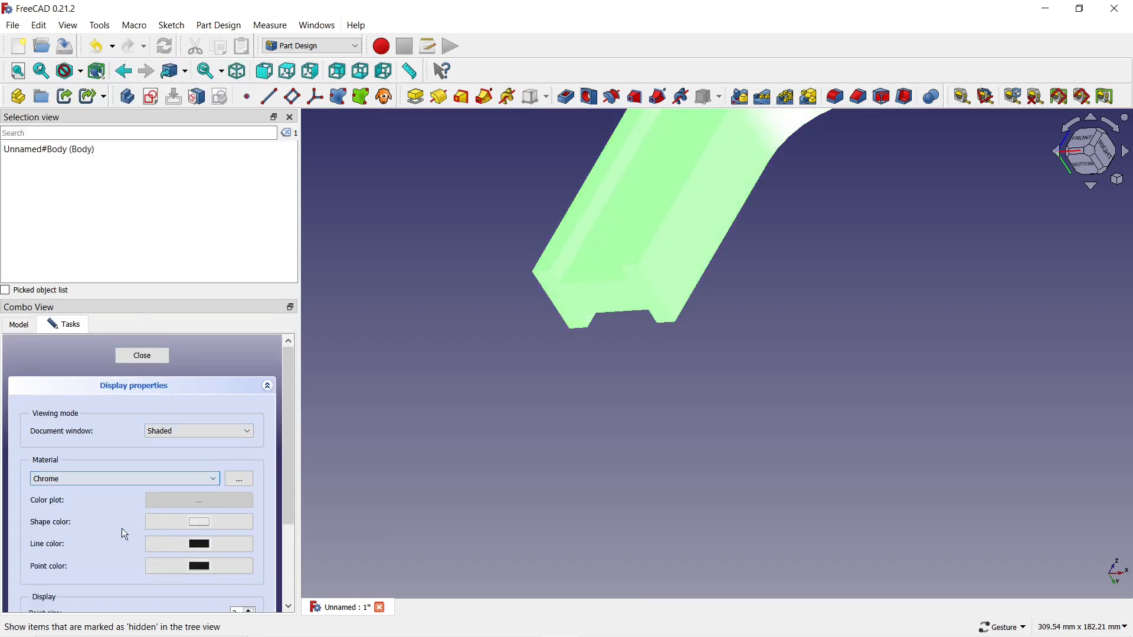
pyautogui.click(199, 528)
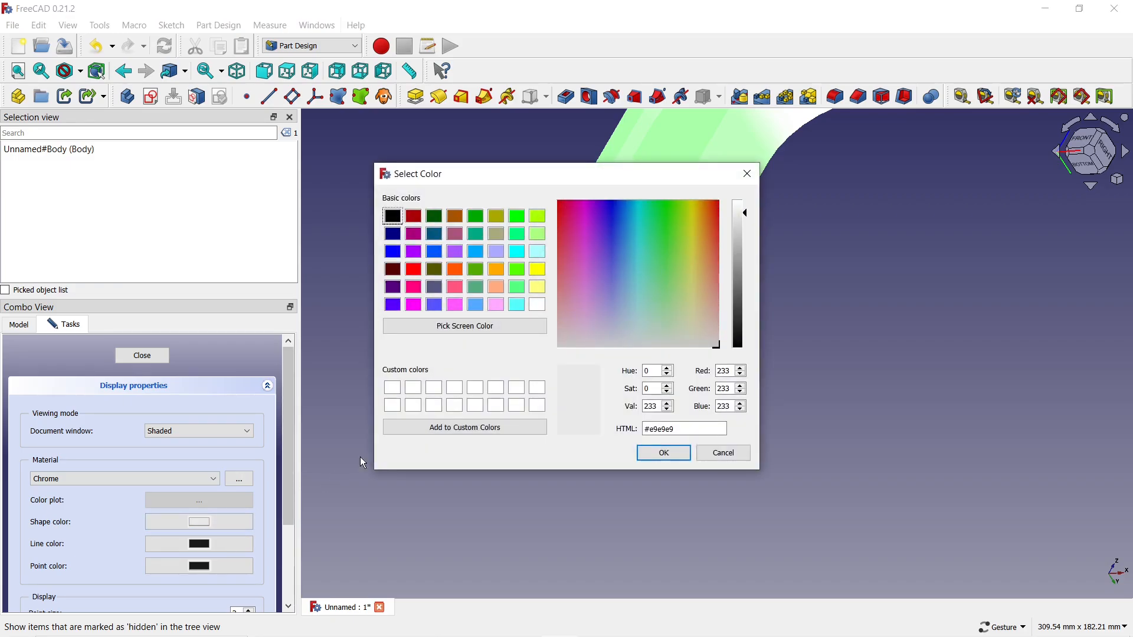
pyautogui.click(539, 271)
pyautogui.click(645, 452)
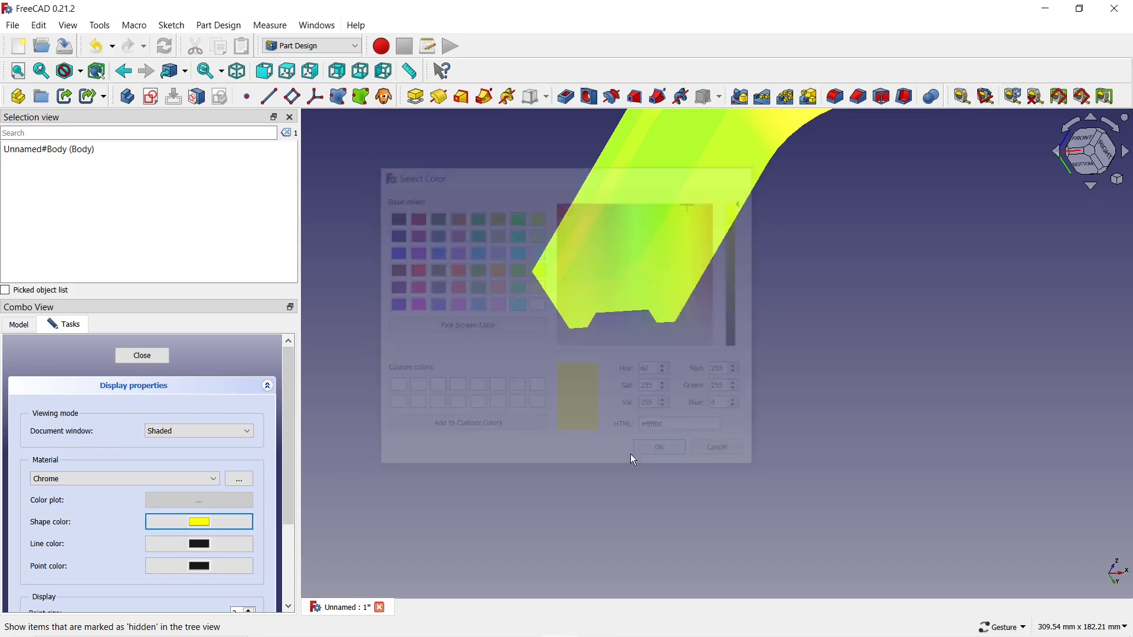
pyautogui.click(131, 357)
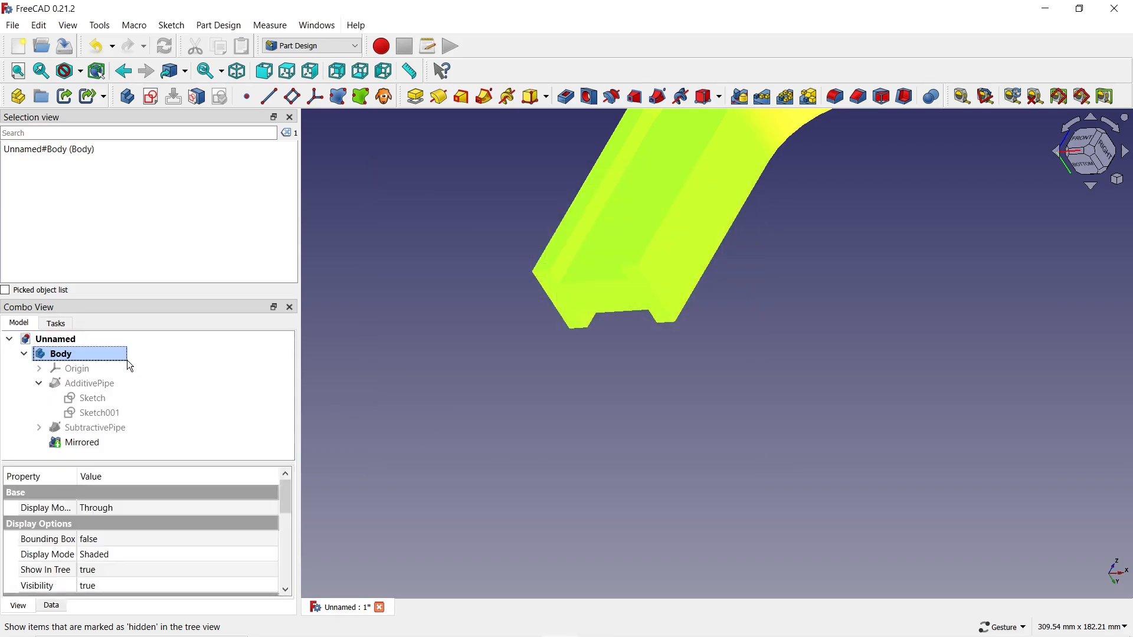
pyautogui.click(437, 415)
pyautogui.scroll(-4, 437, 415)
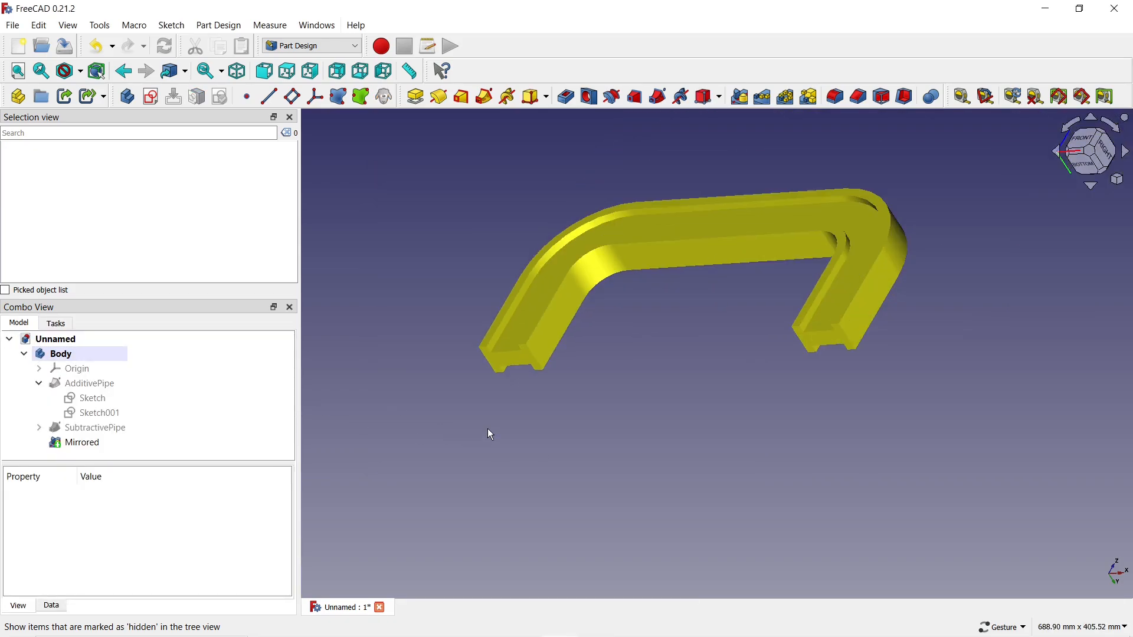
pyautogui.moveTo(487, 429)
pyautogui.mouseDown()
pyautogui.moveTo(519, 392)
pyautogui.moveTo(501, 409)
pyautogui.moveTo(495, 448)
pyautogui.mouseUp()
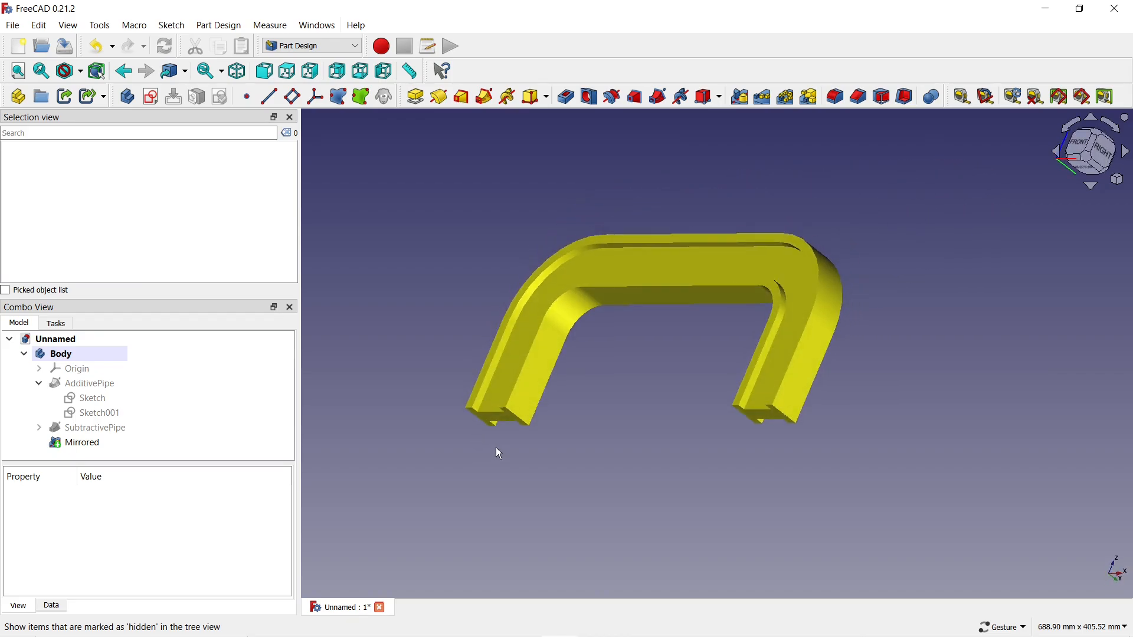
pyautogui.moveTo(672, 350); pyautogui.dragTo(693, 382)
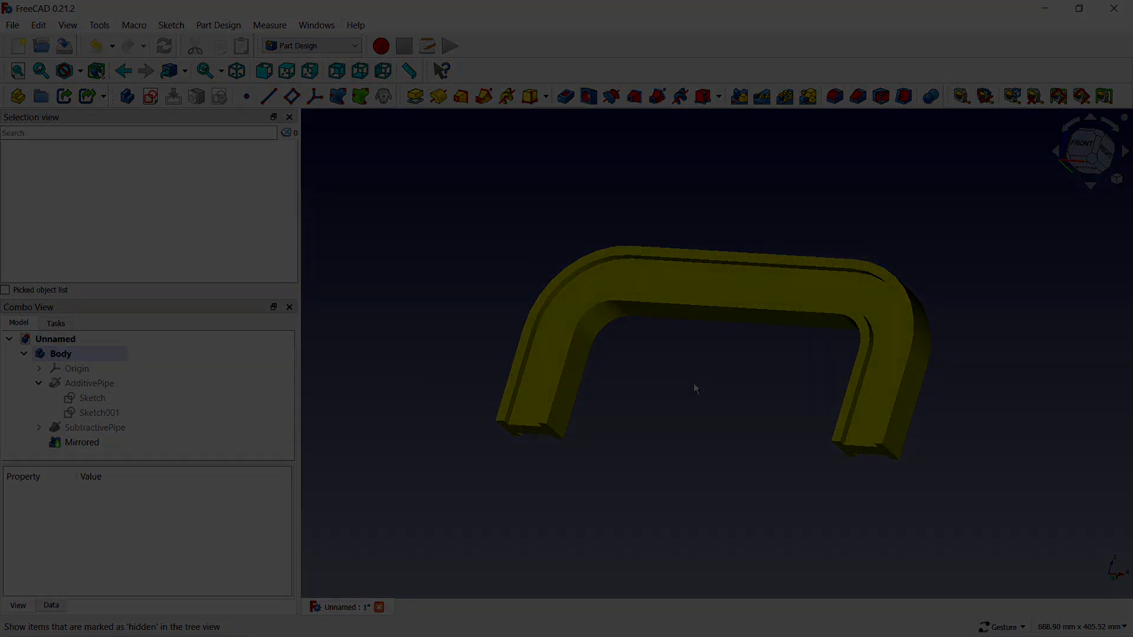